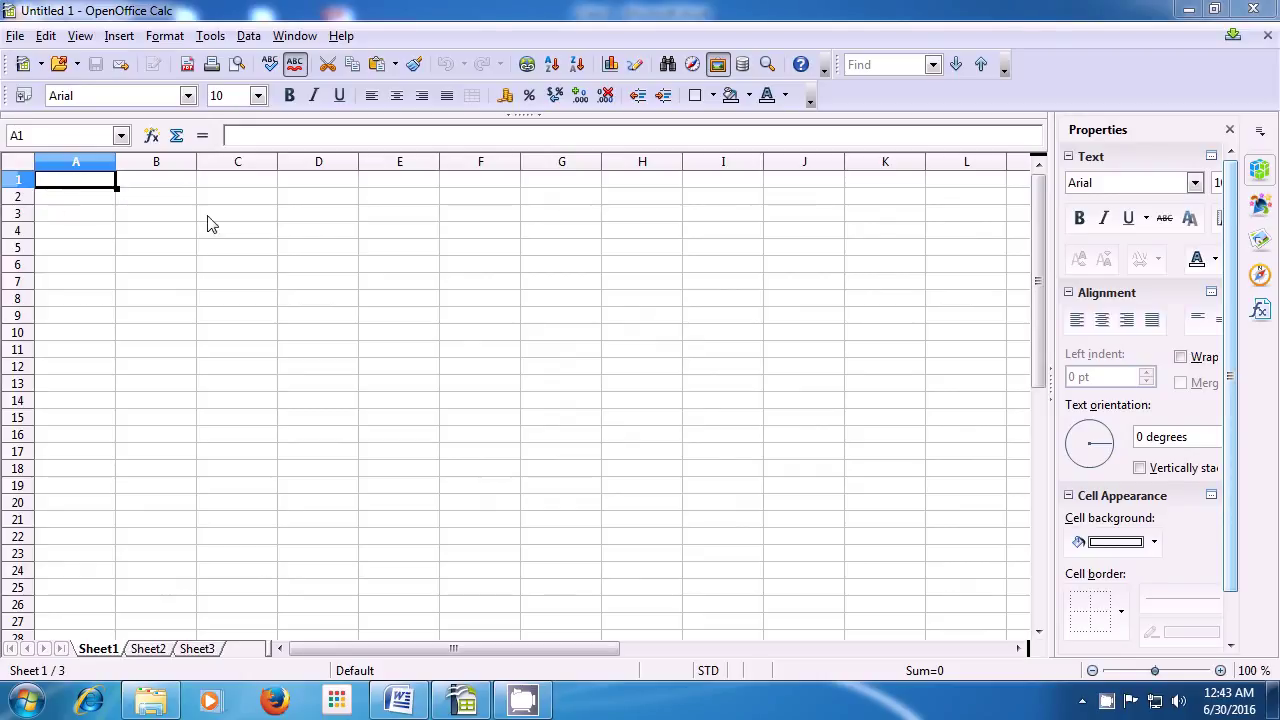
# Step: Enter the text Computer in cell B8 of Sheet1
pyautogui.click(325, 274)
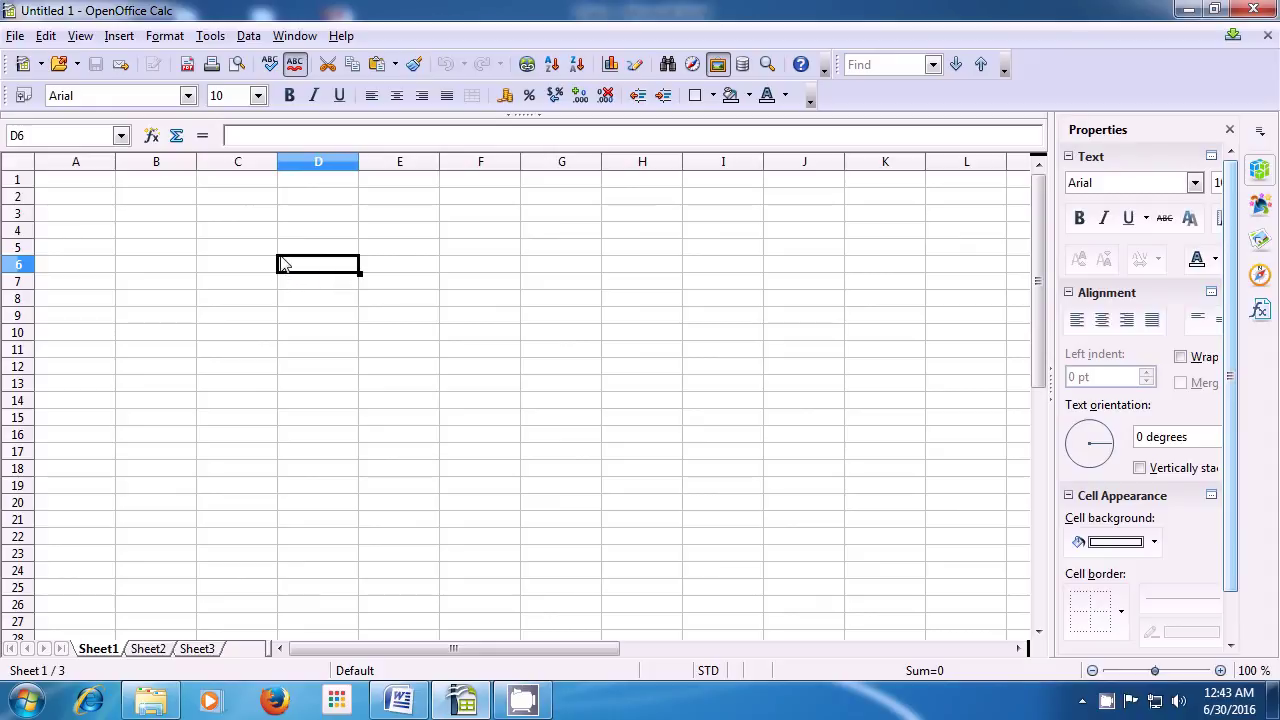
pyautogui.click(180, 309)
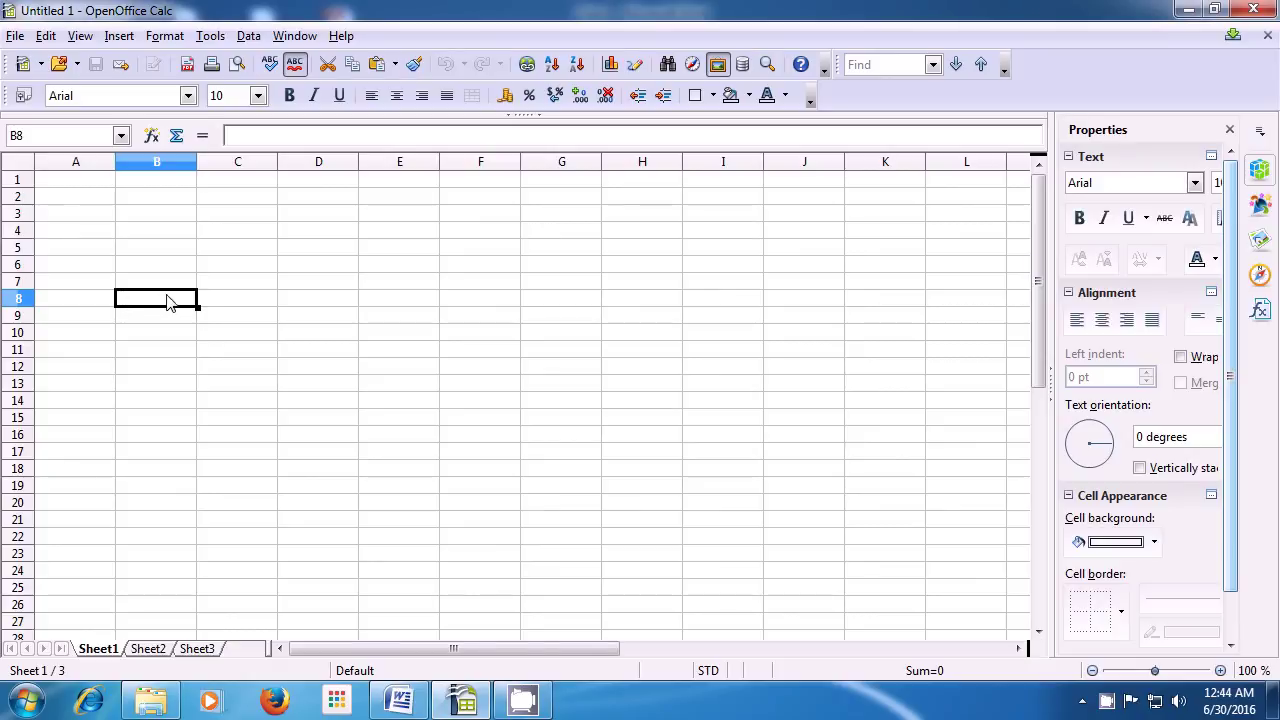
pyautogui.write('C')
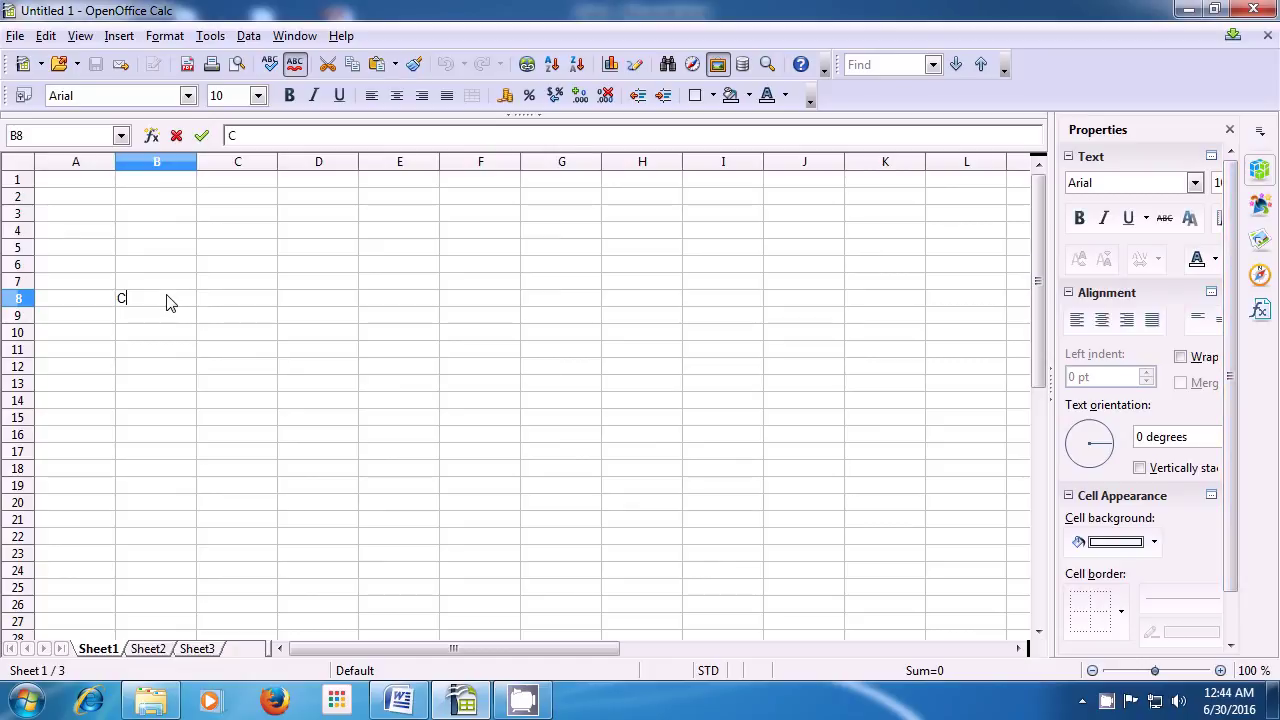
pyautogui.write('omputer')
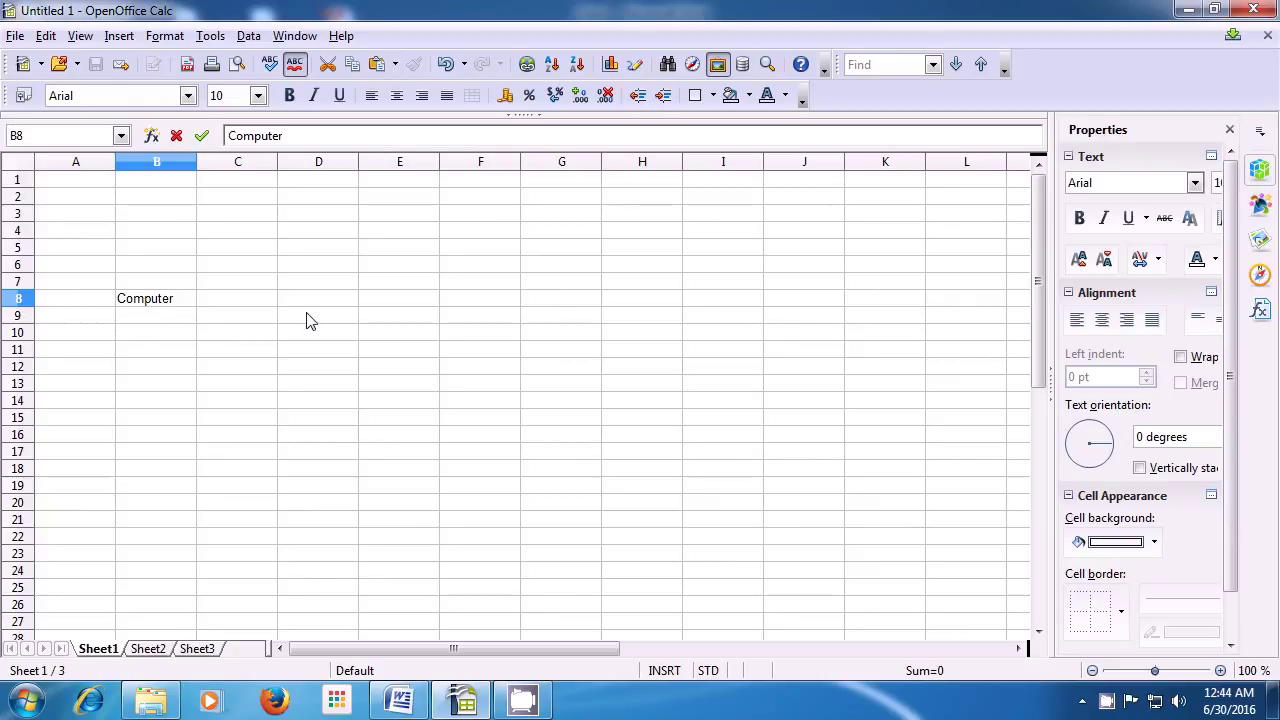
pyautogui.click(227, 326)
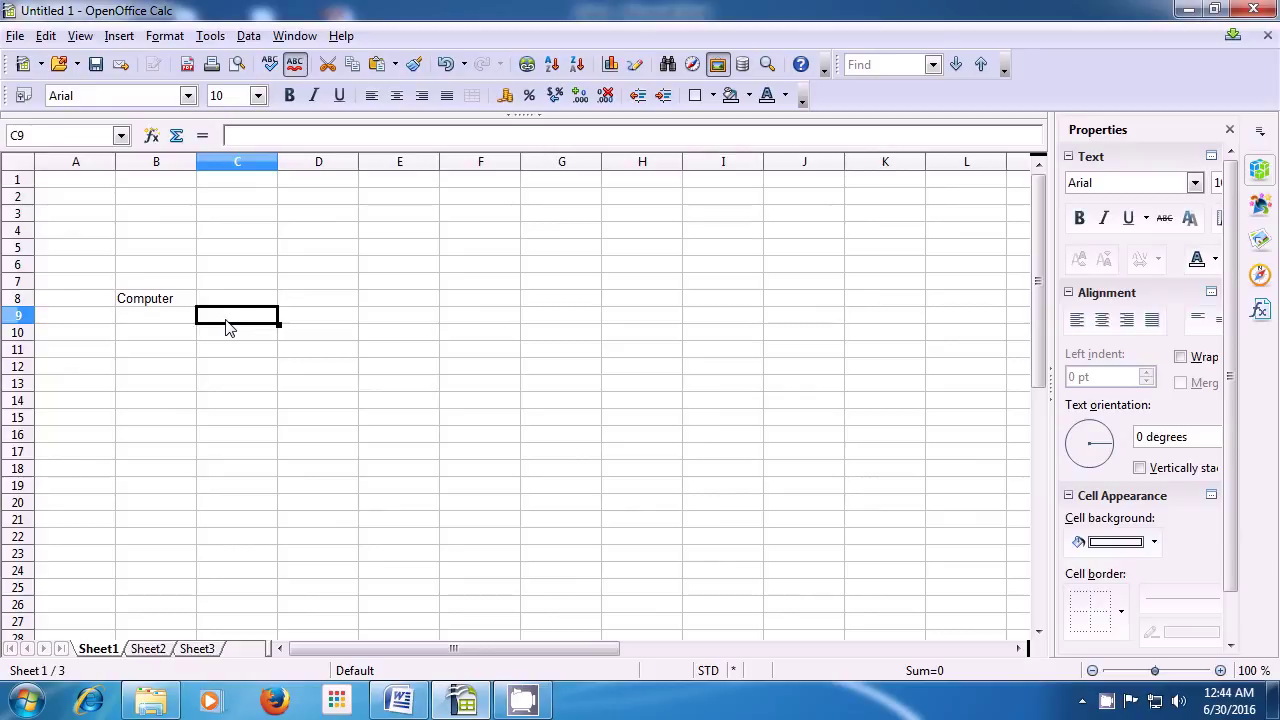
# Step: Replace the entire content of cell B8 with the text shiksha
pyautogui.click(163, 309)
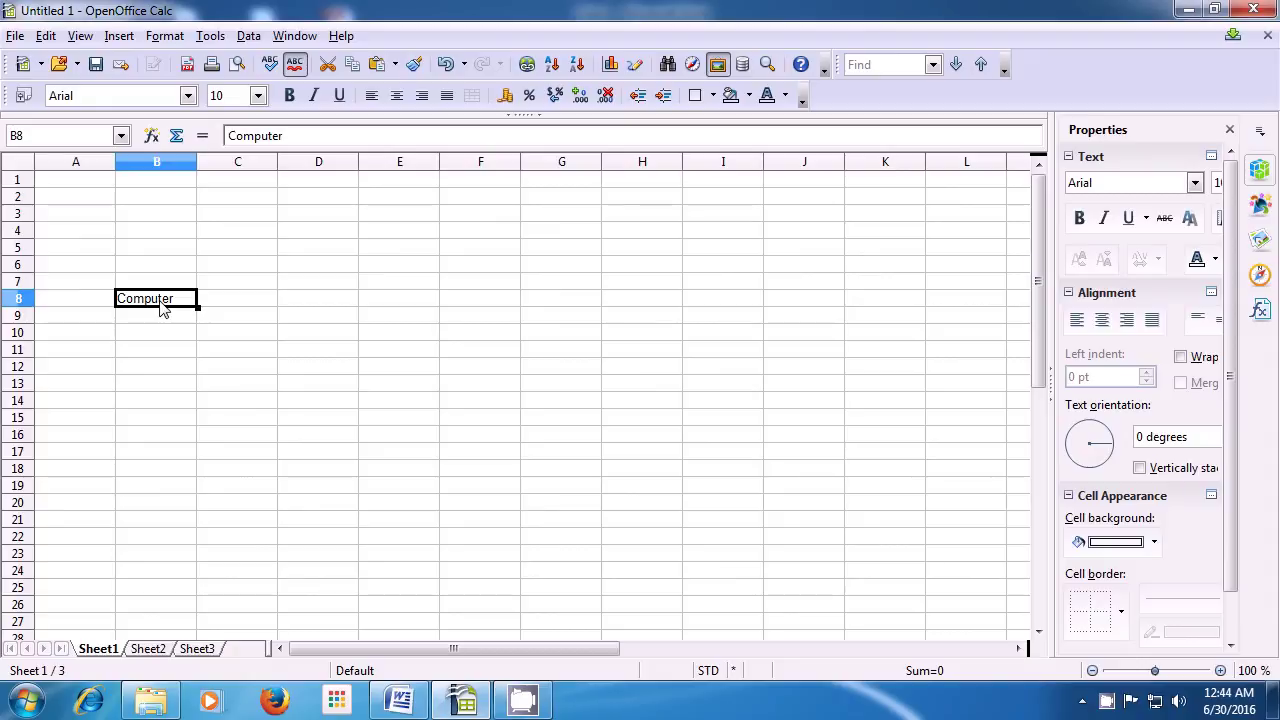
pyautogui.write('s')
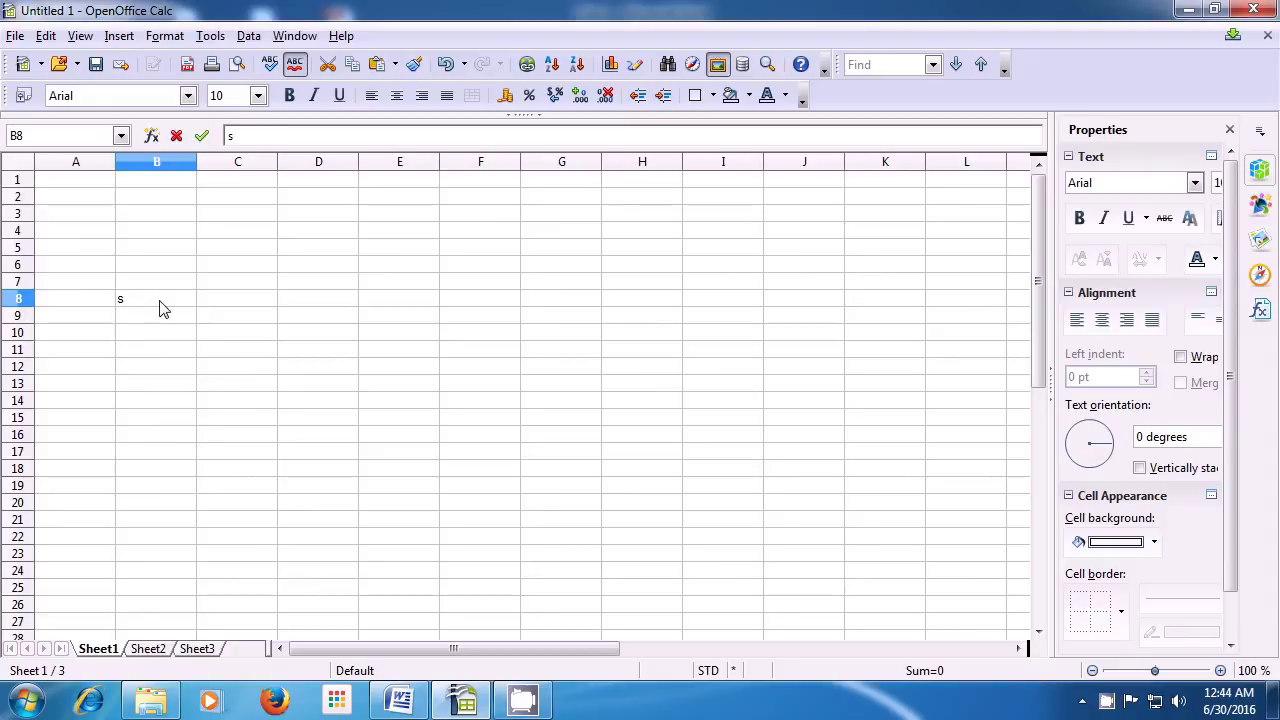
pyautogui.write('hiks')
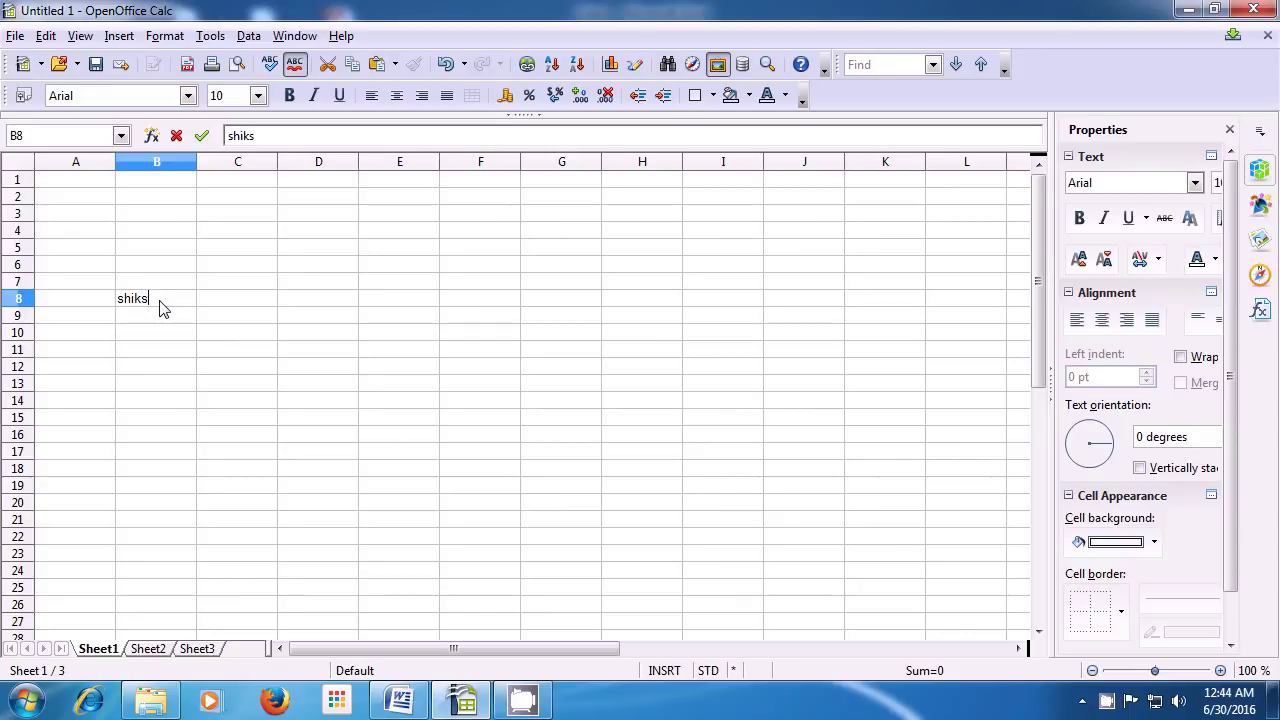
pyautogui.write('ha')
pyautogui.click(220, 320)
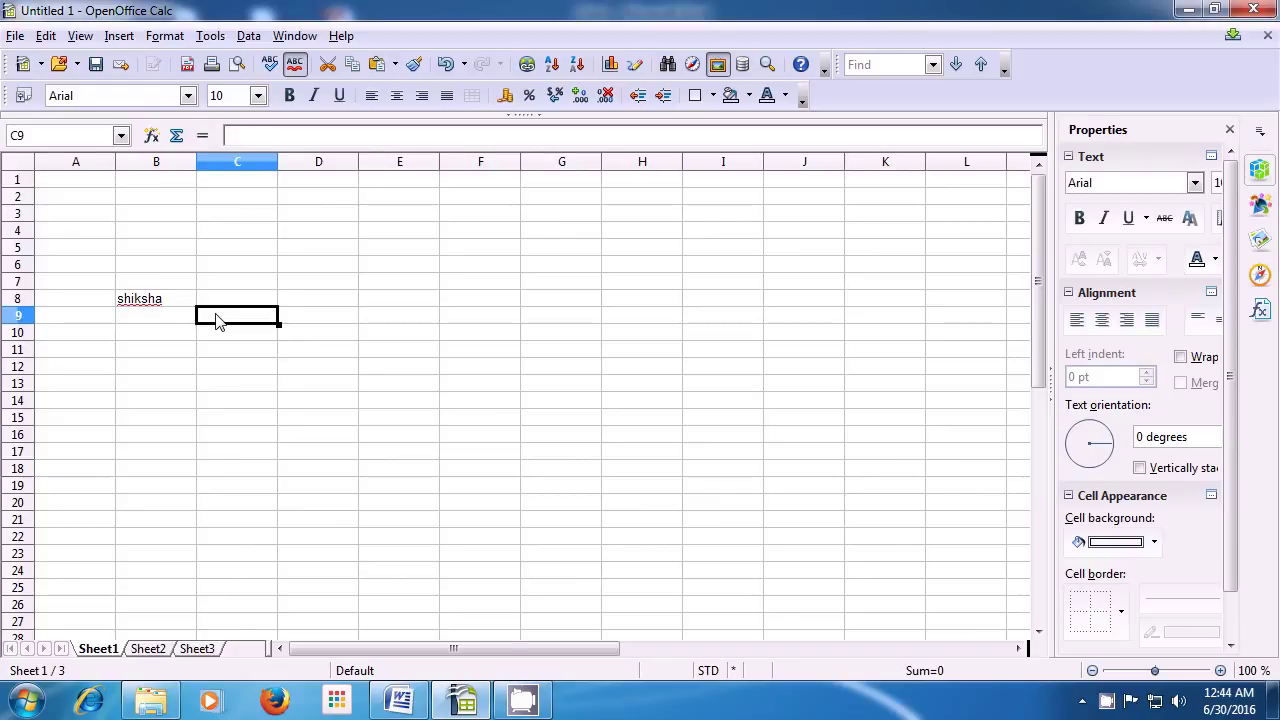
# Step: Insert the word Computer and a space before shiksha in cell B8, keeping the existing text
pyautogui.click(147, 303)
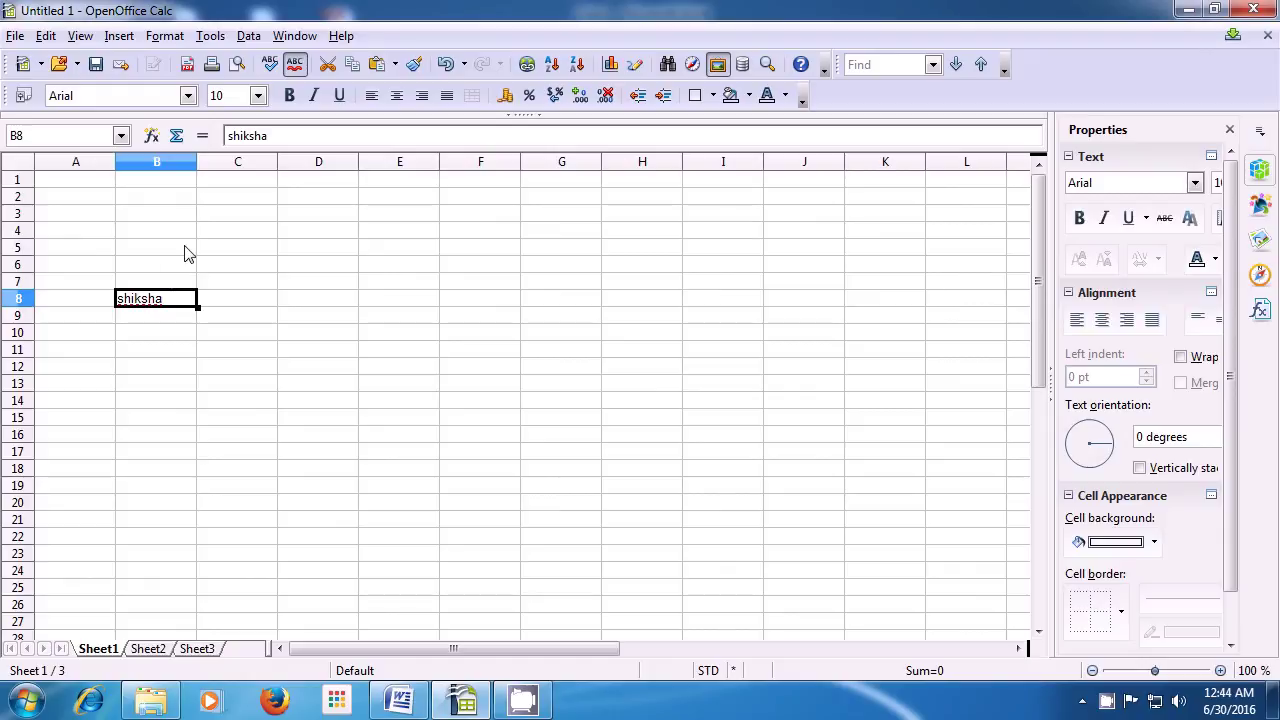
pyautogui.click(227, 136)
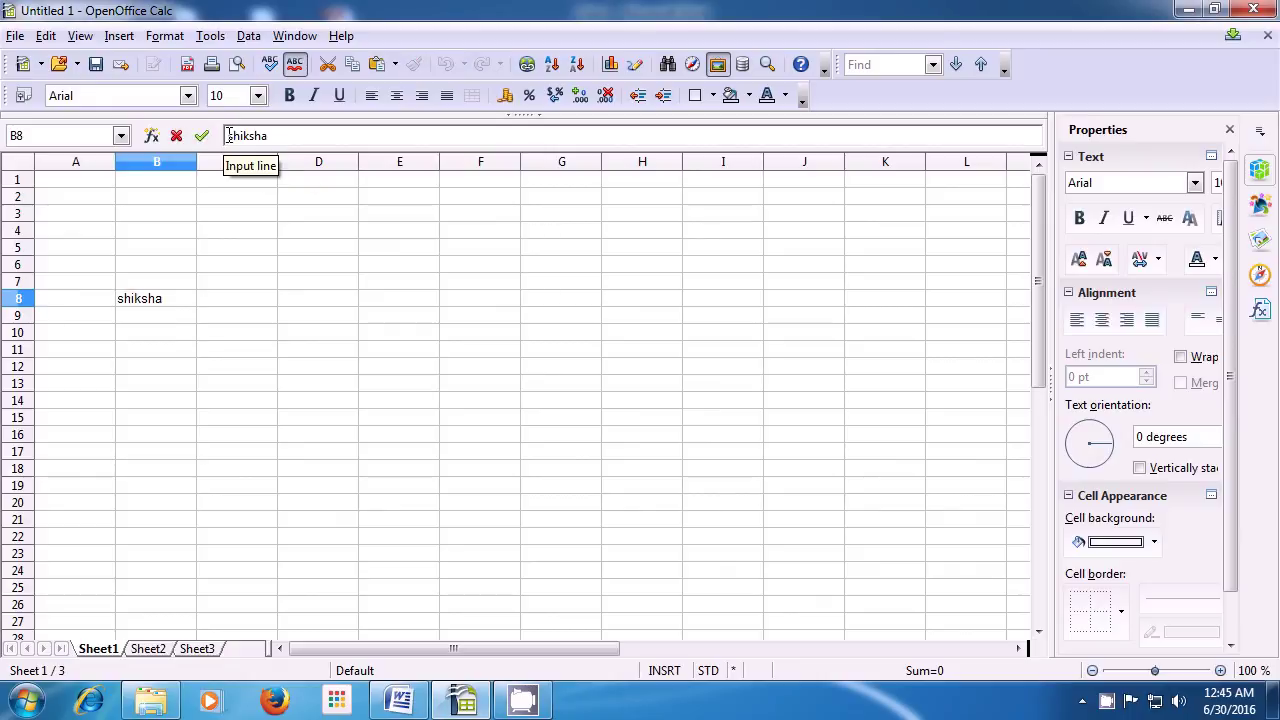
pyautogui.write('com')
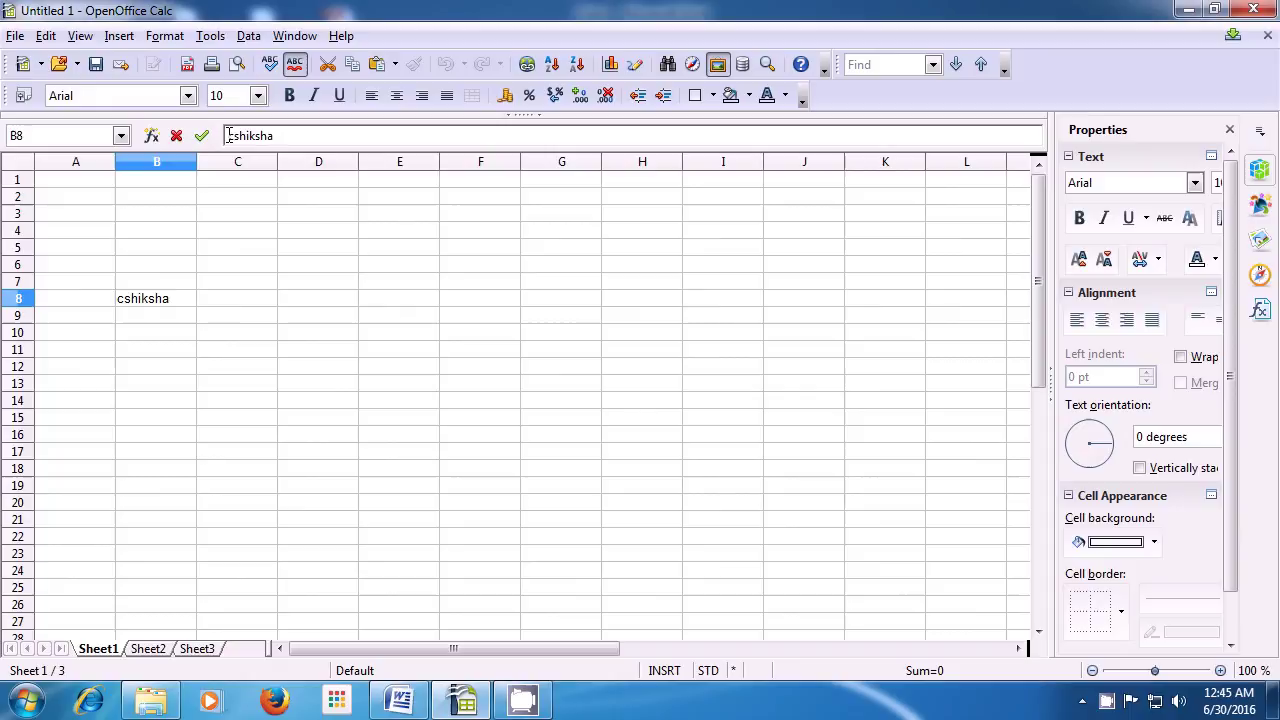
pyautogui.write('puter')
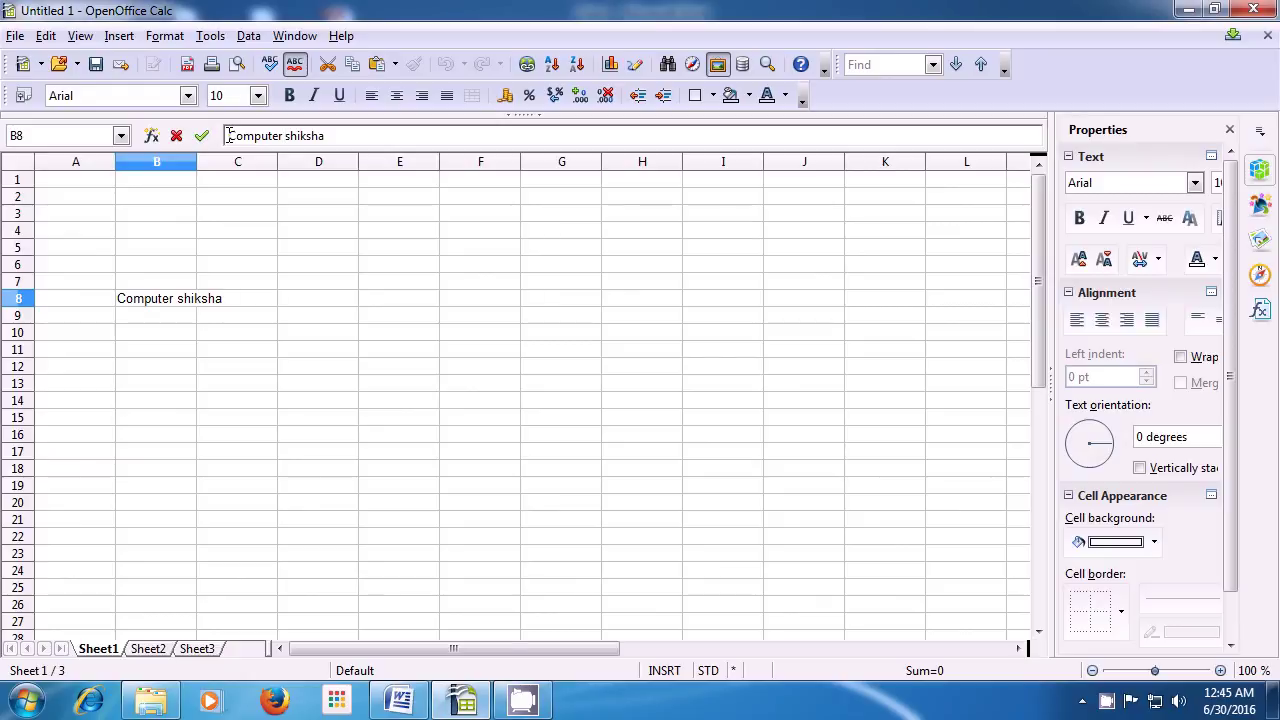
pyautogui.click(313, 320)
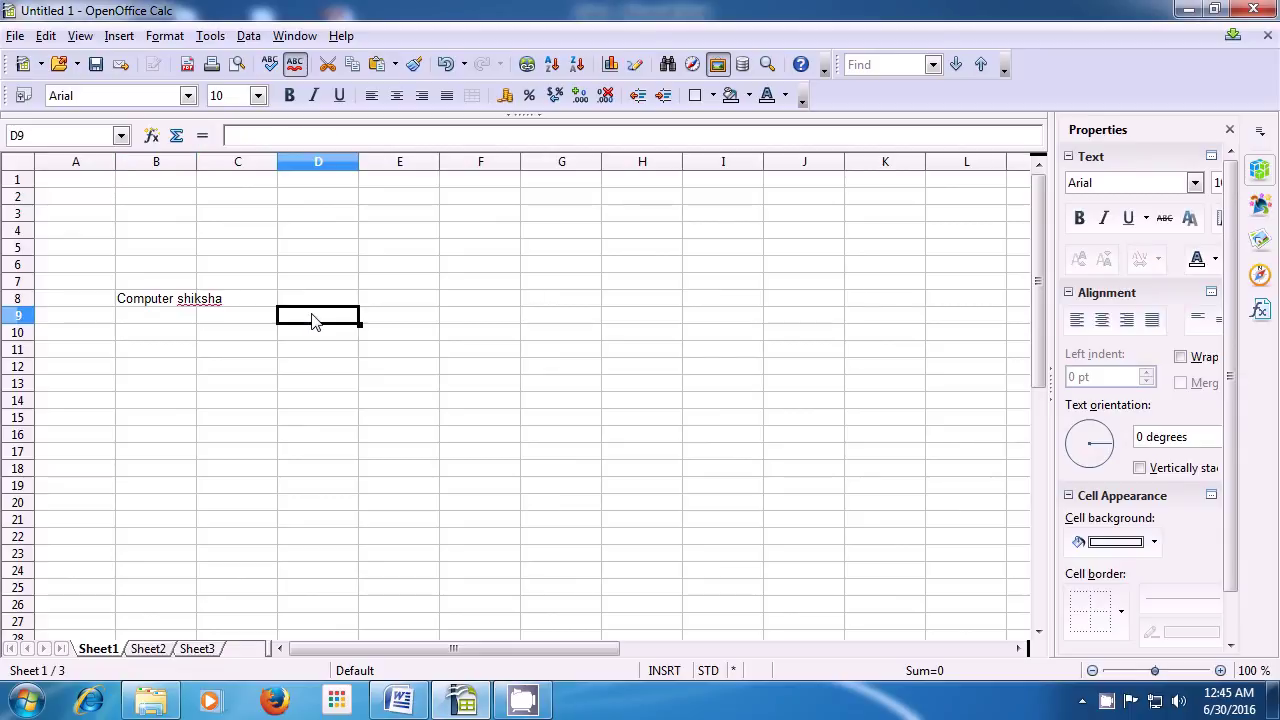
# Step: Edit cell B8 in place to delete the word shiksha, leaving Computer
pyautogui.click(142, 308)
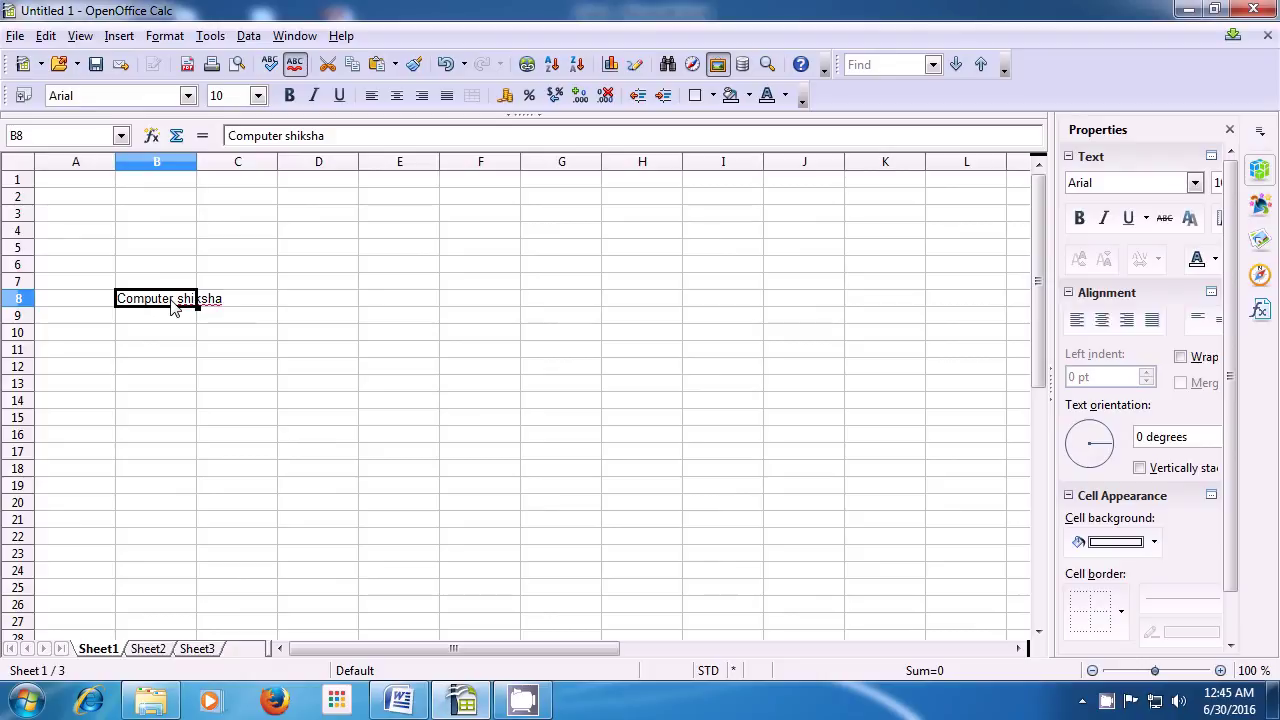
pyautogui.doubleClick(172, 307)
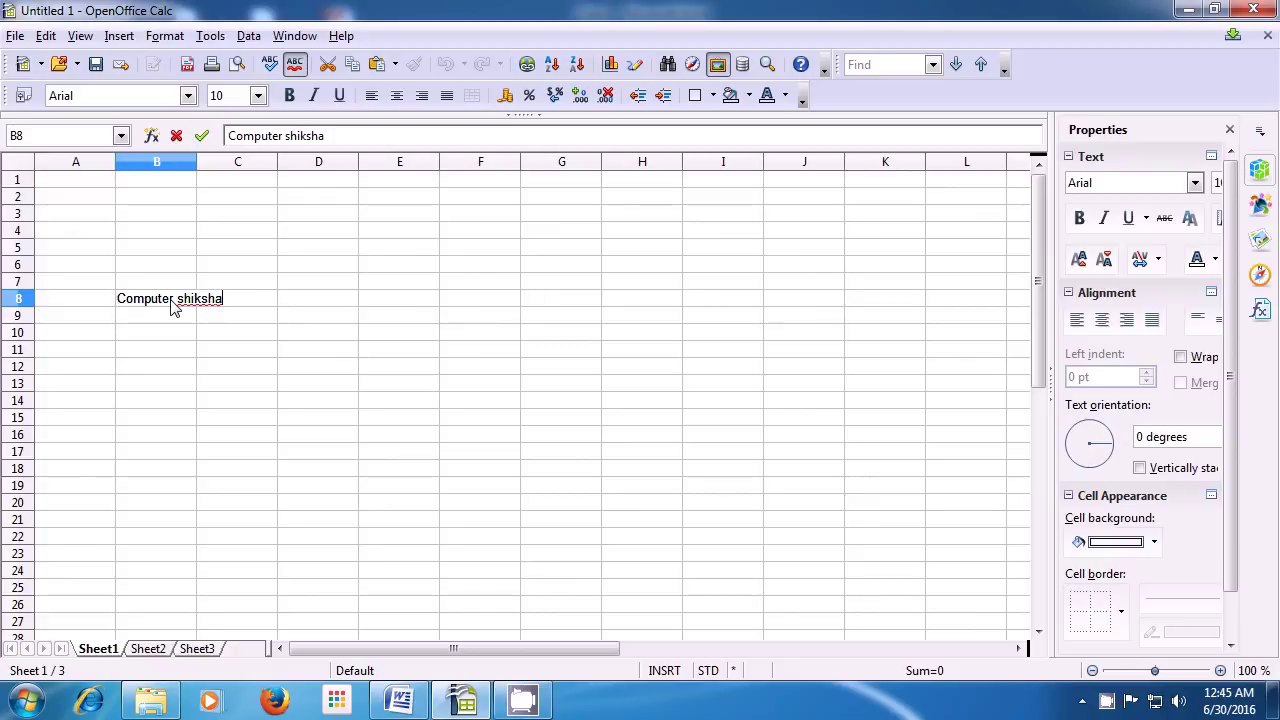
pyautogui.press('BackSpace')
pyautogui.press('BackSpace')
pyautogui.press('BackSpace')
pyautogui.press('BackSpace')
pyautogui.press('BackSpace')
pyautogui.press('BackSpace')
pyautogui.press('BackSpace')
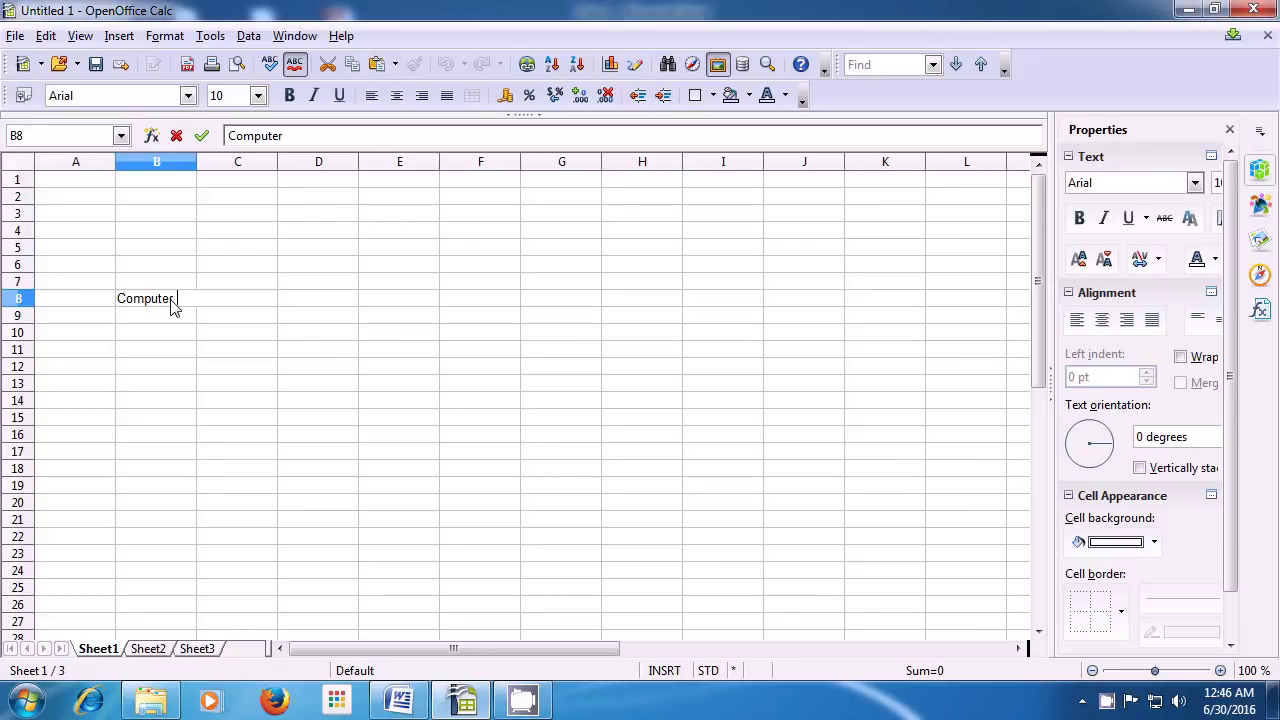
pyautogui.click(330, 321)
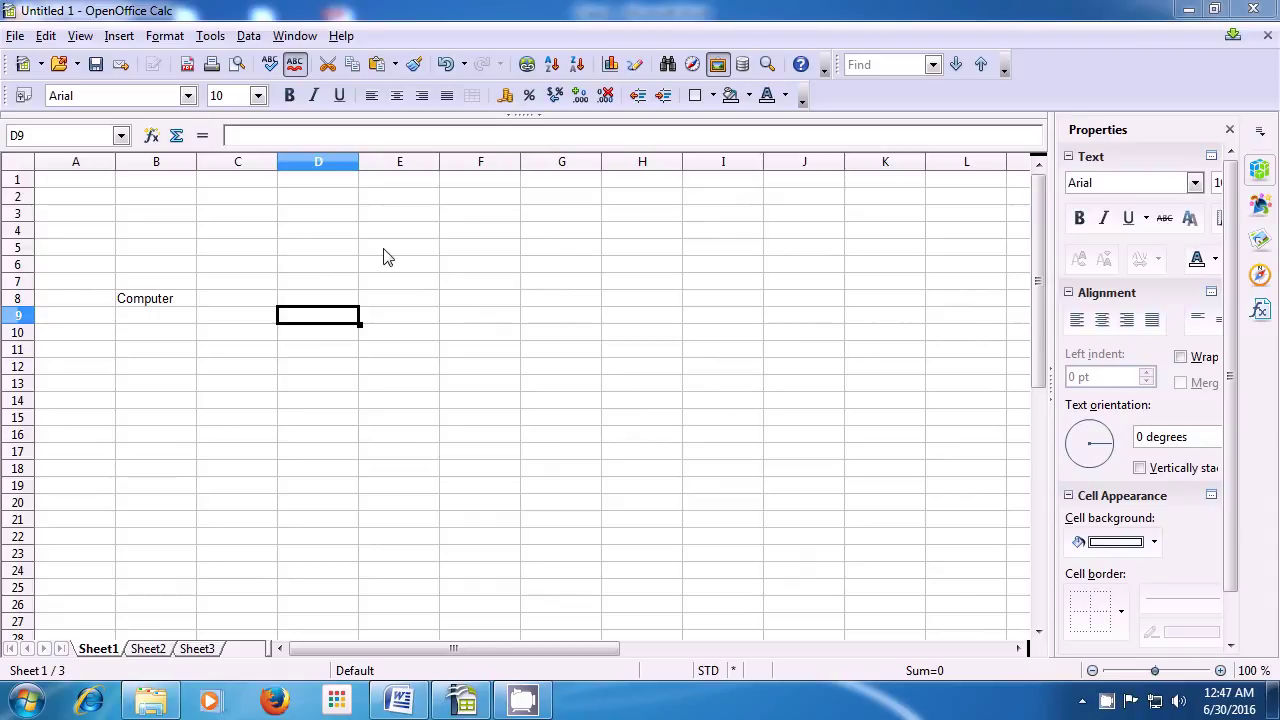
pyautogui.click(107, 184)
pyautogui.click(153, 186)
pyautogui.click(226, 187)
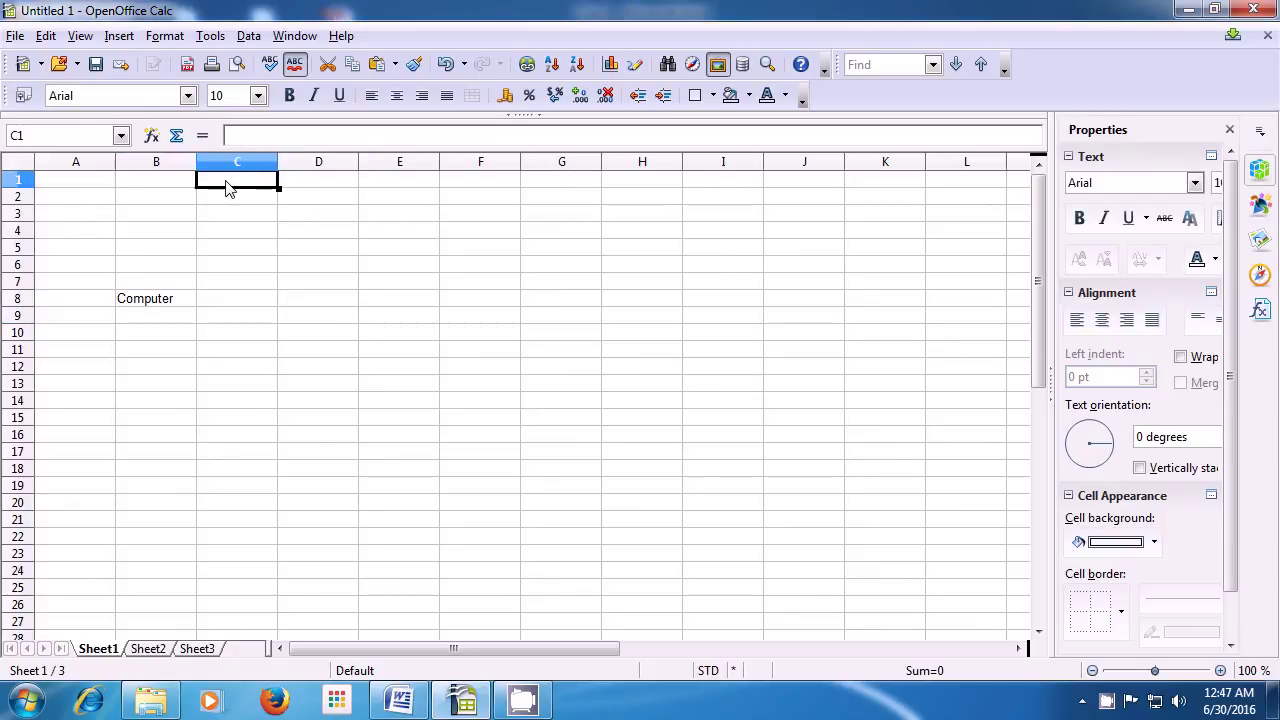
pyautogui.click(288, 186)
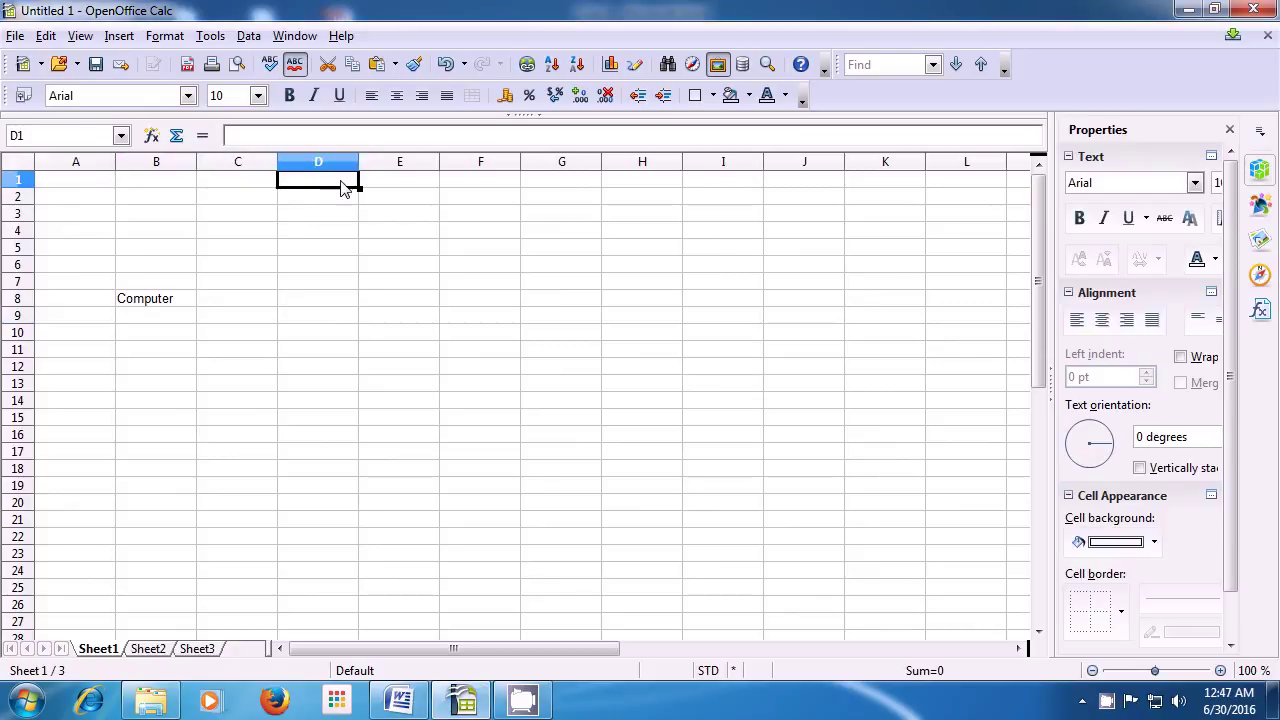
pyautogui.click(382, 189)
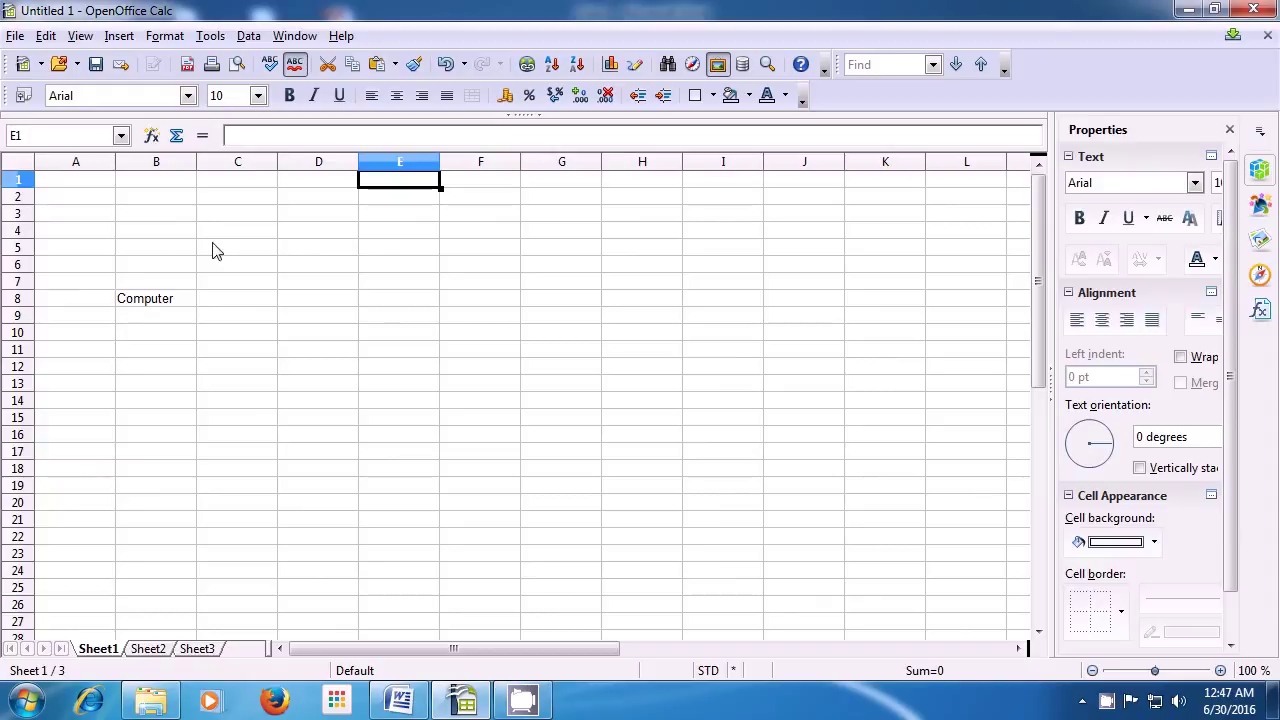
# Step: Enter the column headings Name in cell A1 and Roll No in cell B1
pyautogui.click(85, 185)
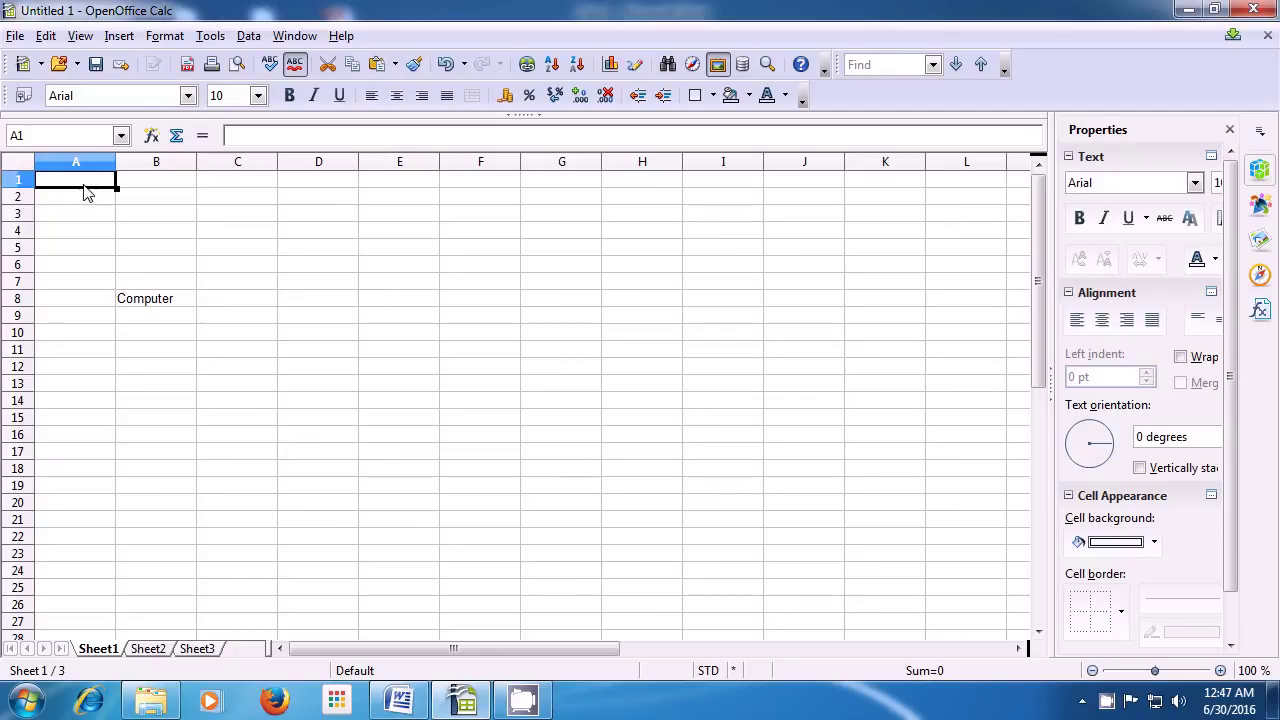
pyautogui.write('Name')
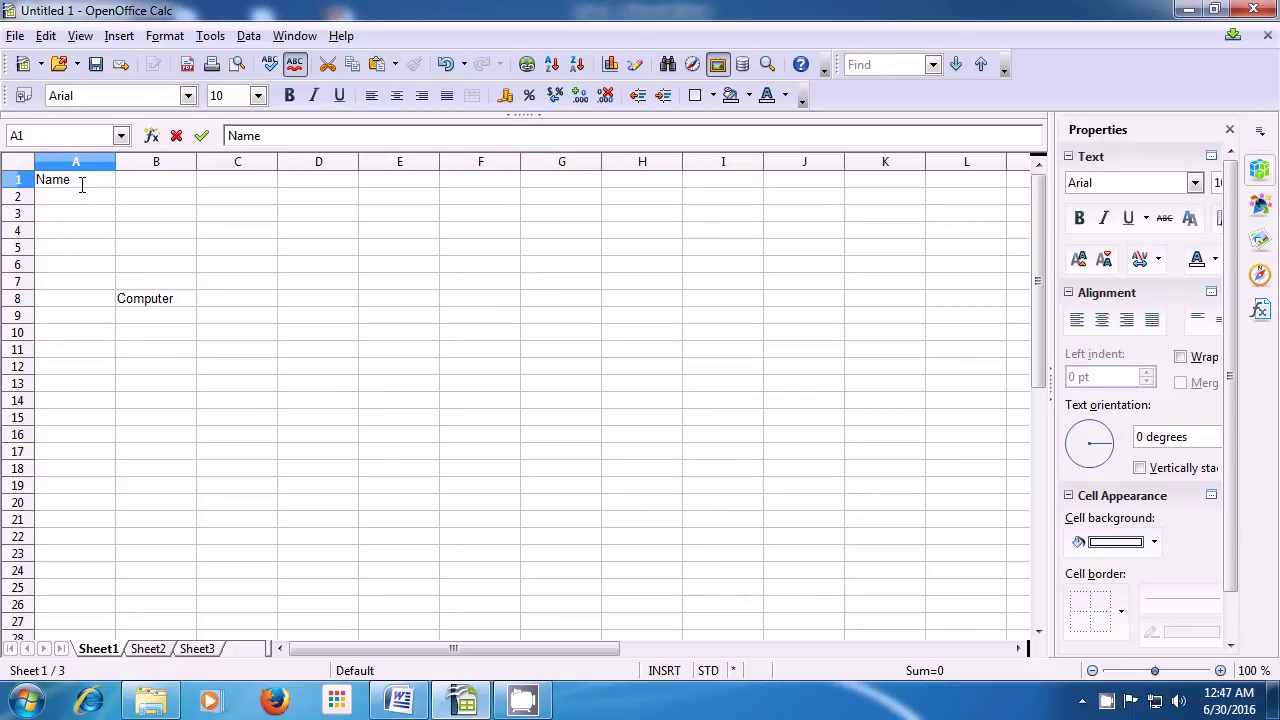
pyautogui.click(142, 188)
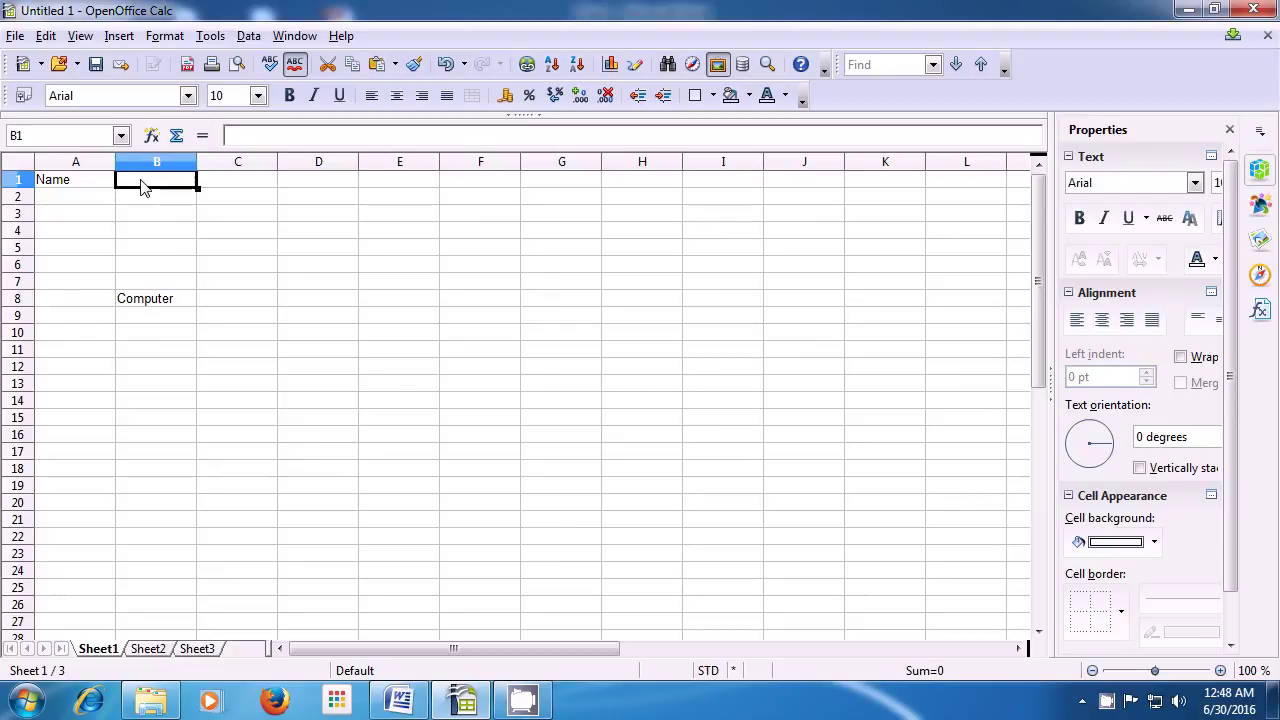
pyautogui.write('Roll')
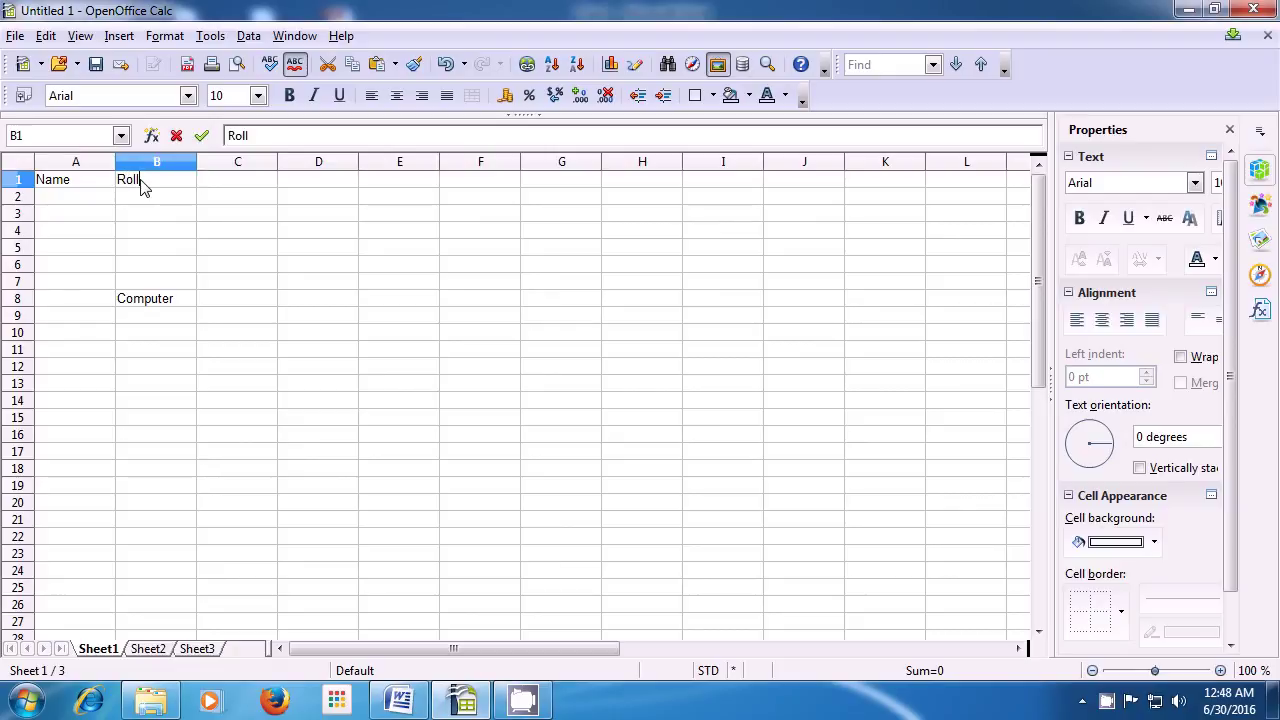
pyautogui.write(' No')
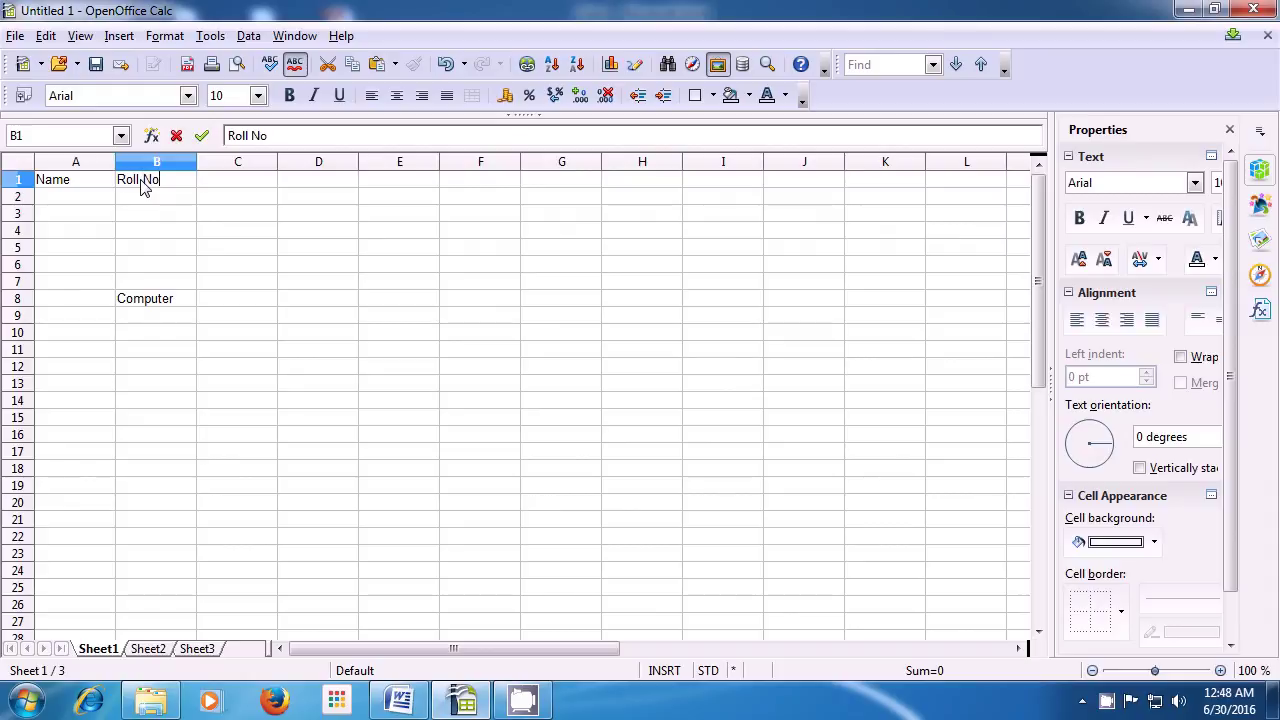
pyautogui.press('Tab')
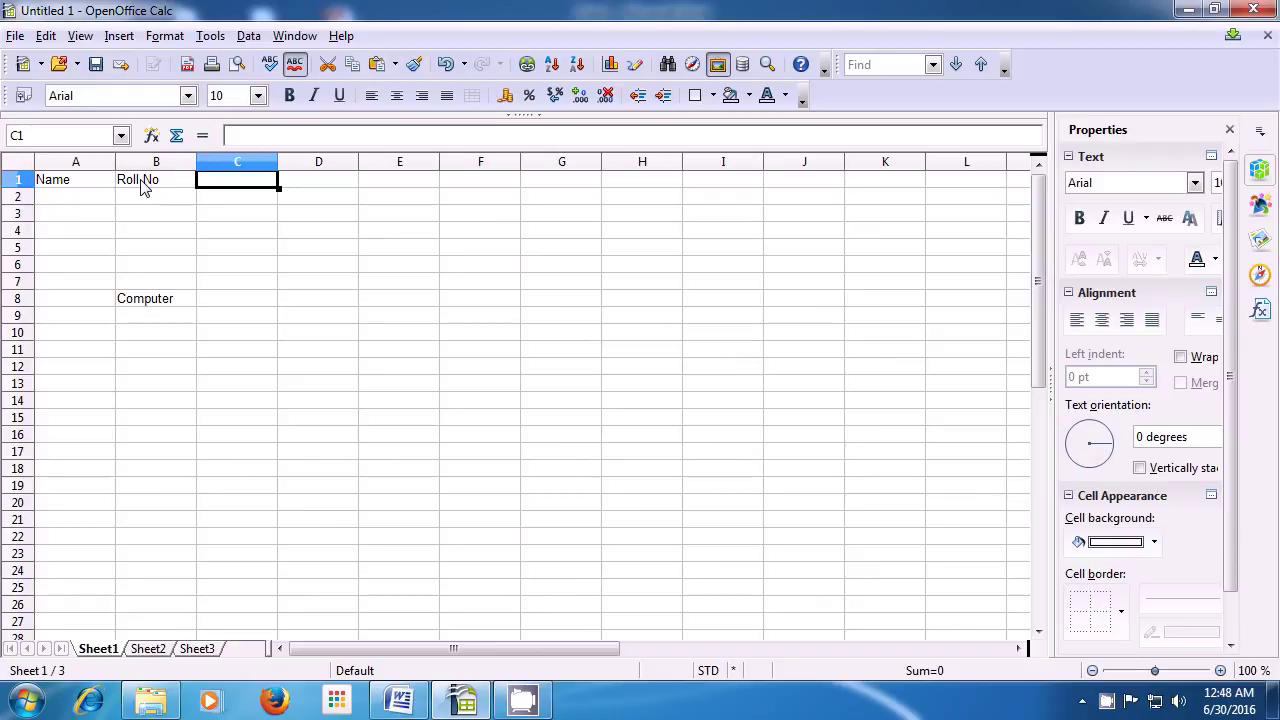
# Step: Continue the heading row with Subject in cell C1 and Total in cell D1
pyautogui.write('Su')
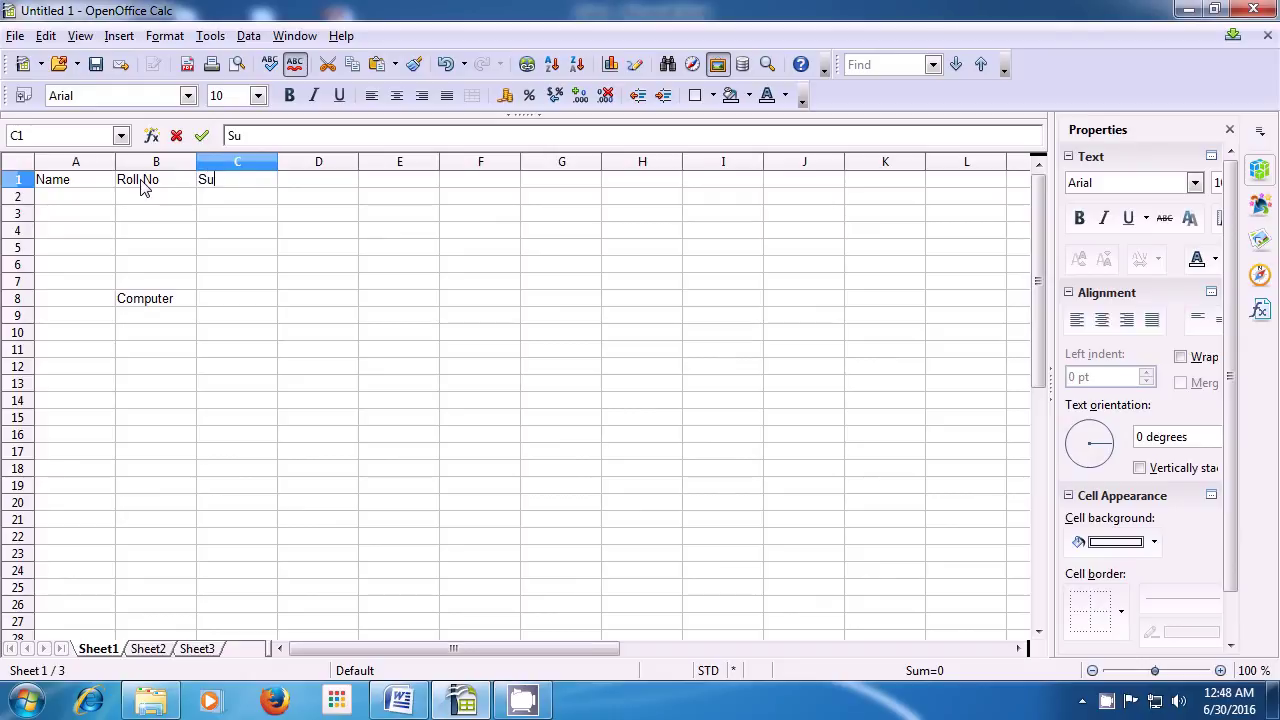
pyautogui.write('bject')
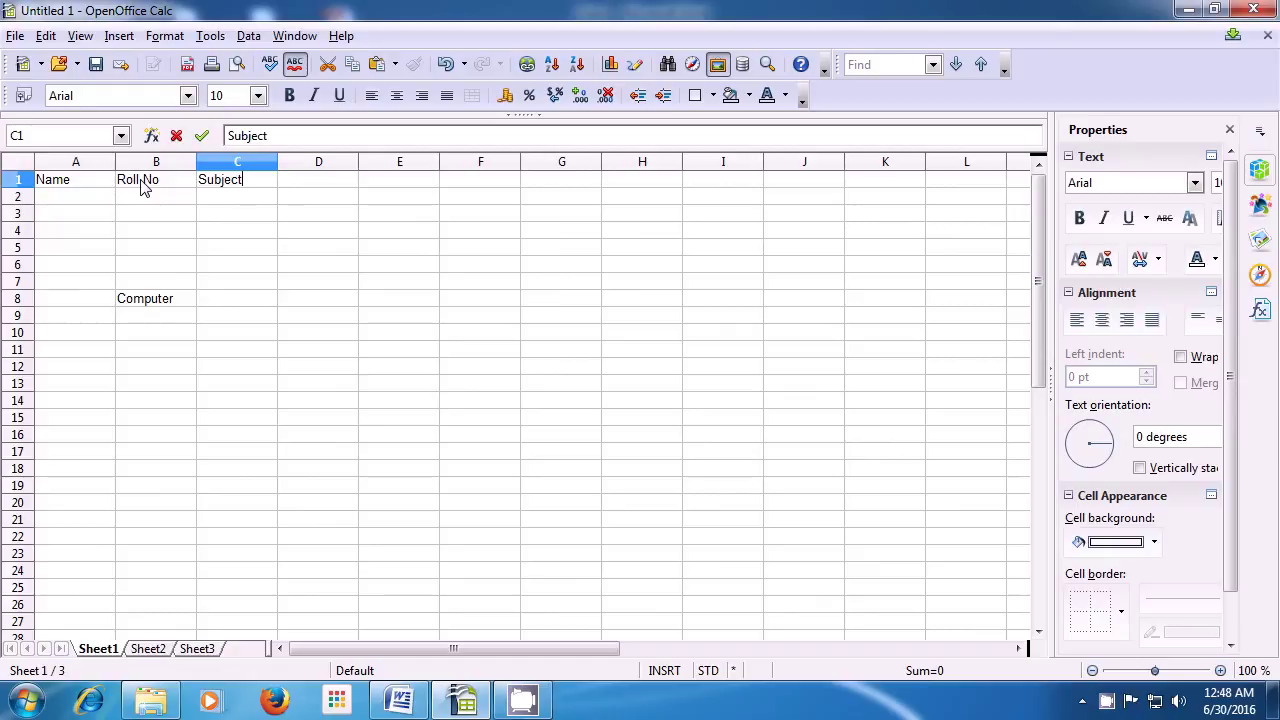
pyautogui.press('Tab')
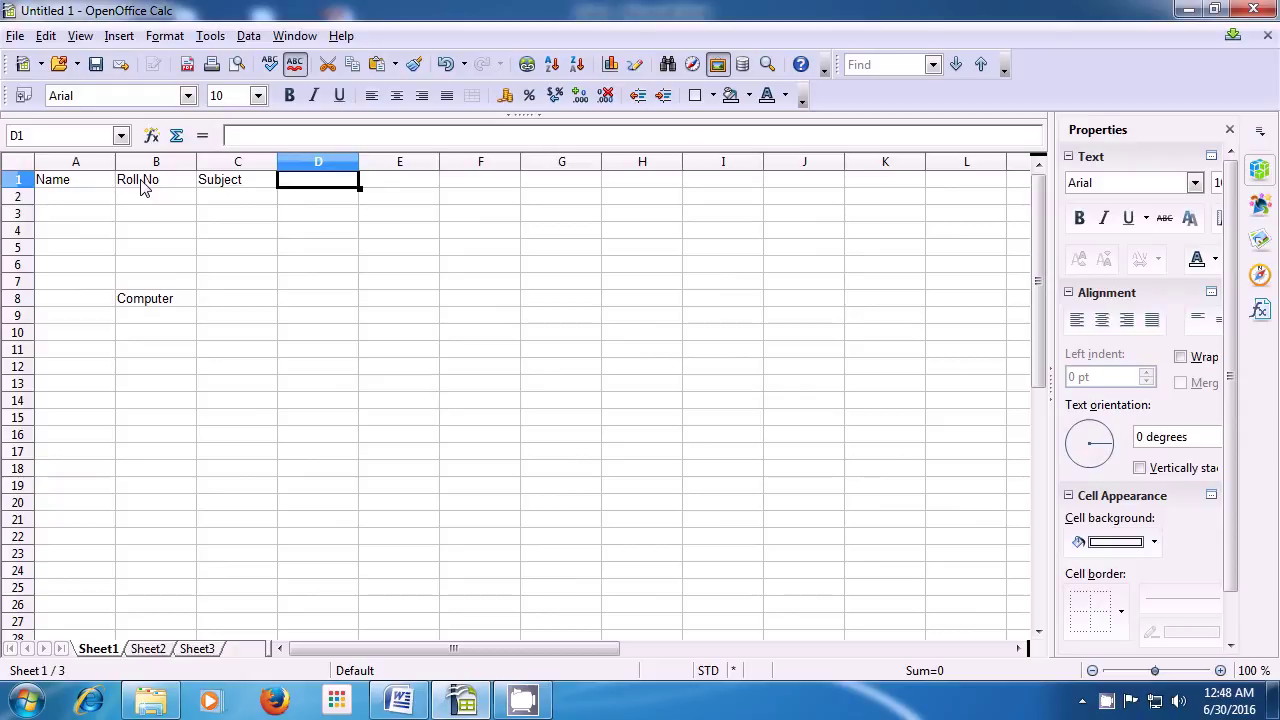
pyautogui.write('To')
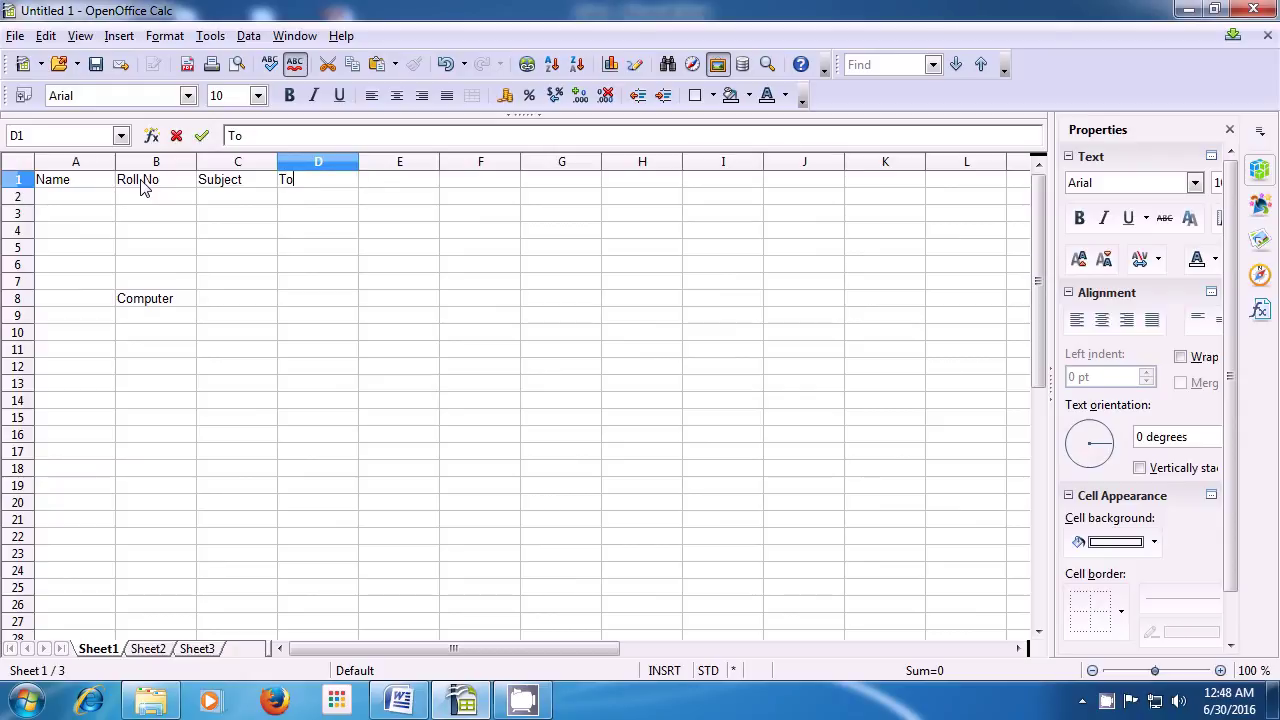
pyautogui.write('tal')
pyautogui.press('Tab')
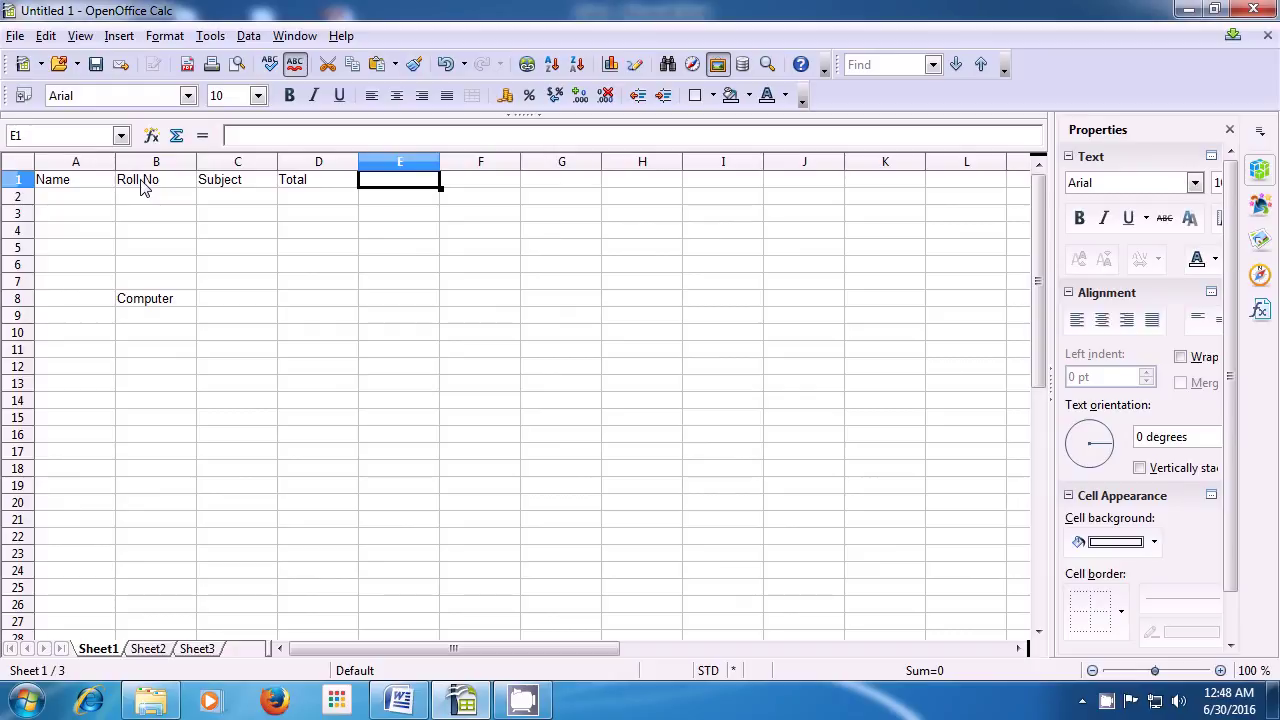
# Step: Move the active cell from E1 down to row 9 and across to cell A9
pyautogui.press('Down')
pyautogui.press('Down')
pyautogui.press('Down')
pyautogui.press('Down')
pyautogui.press('Down')
pyautogui.press('Down')
pyautogui.press('Down')
pyautogui.press('Down')
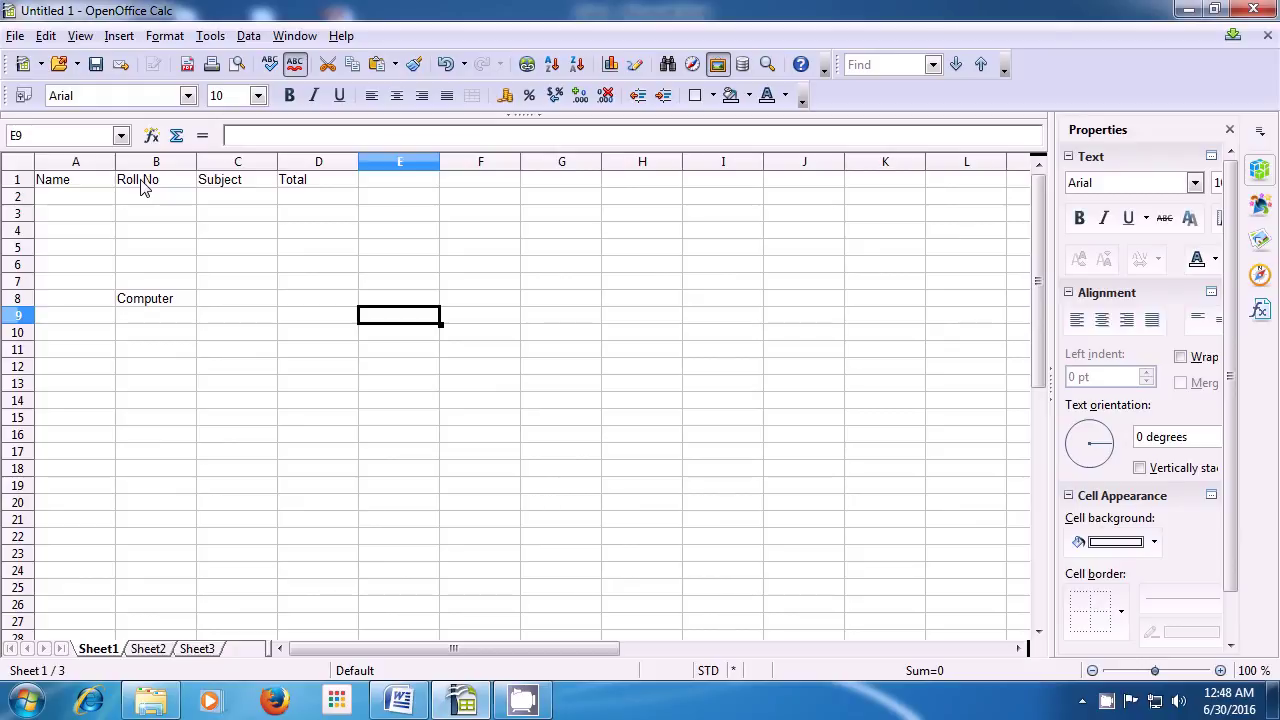
pyautogui.press('Left')
pyautogui.press('Left')
pyautogui.press('Left')
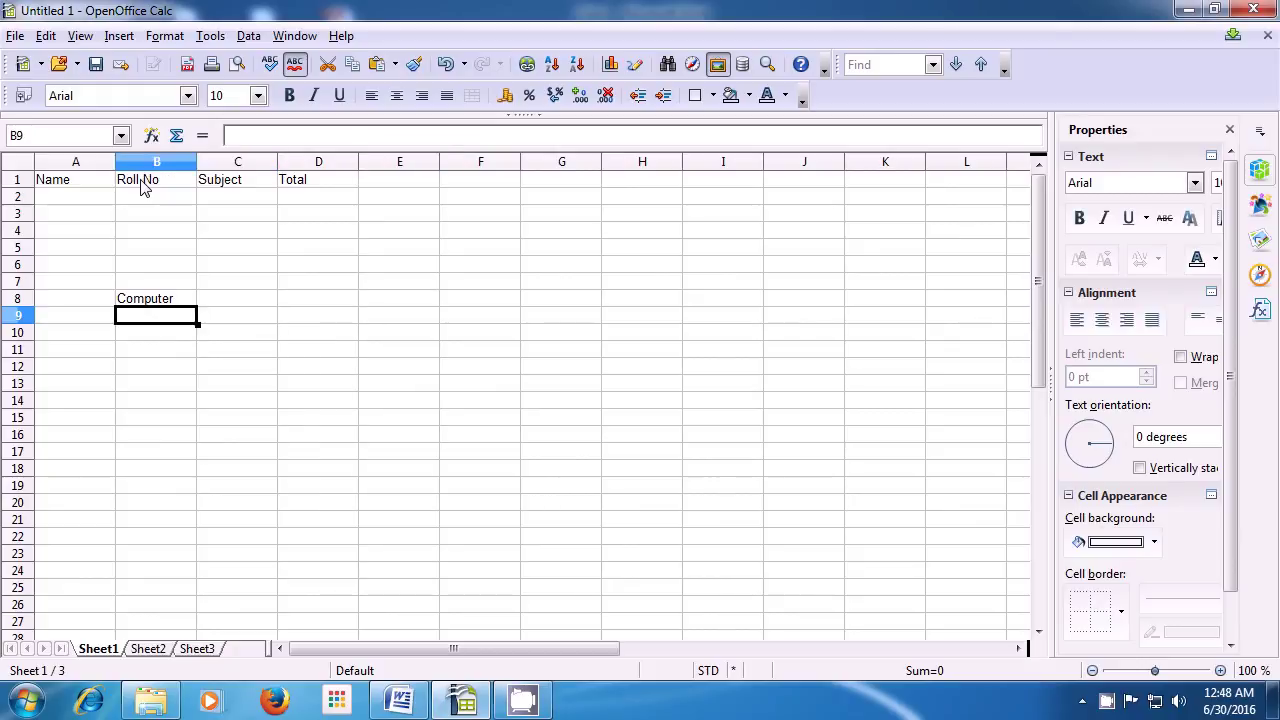
pyautogui.press('Left')
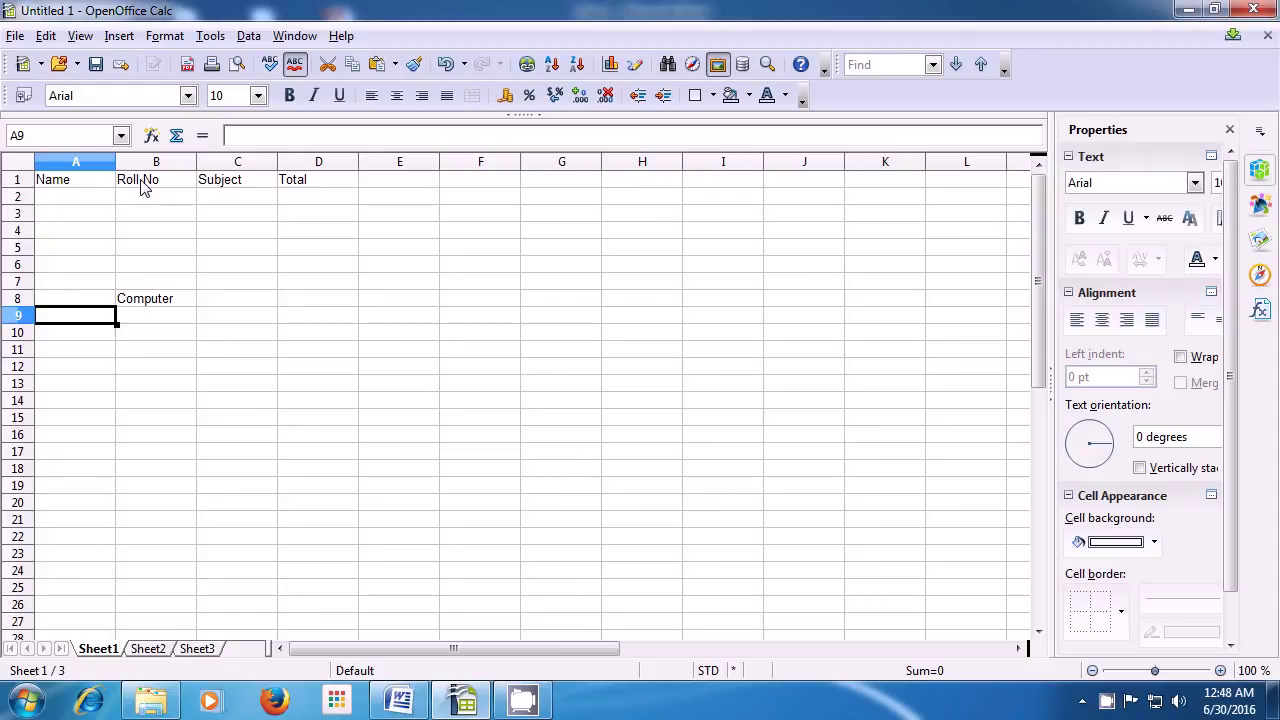
# Step: Move to cell B8 and delete its text, numbers, date and time, formulae and comments, leaving formats and objects untouched
pyautogui.press('Right')
pyautogui.press('Right')
pyautogui.press('Right')
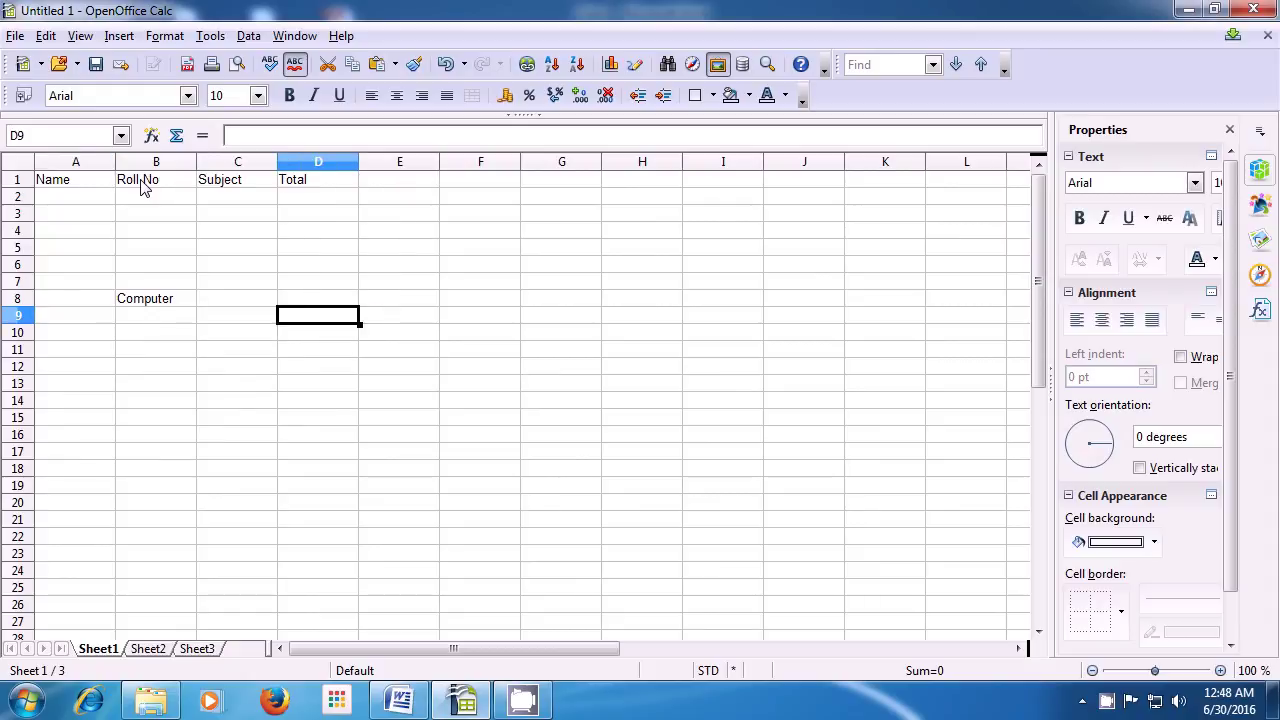
pyautogui.press('Up')
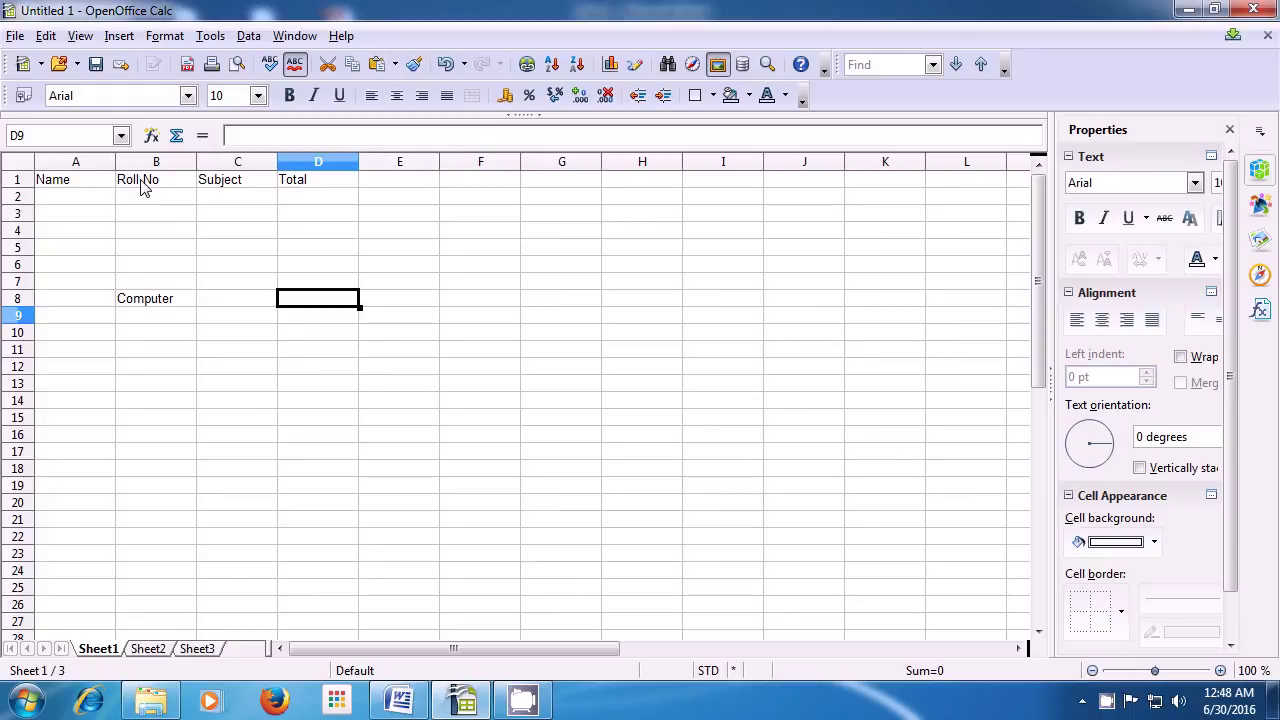
pyautogui.press('Left')
pyautogui.press('Left')
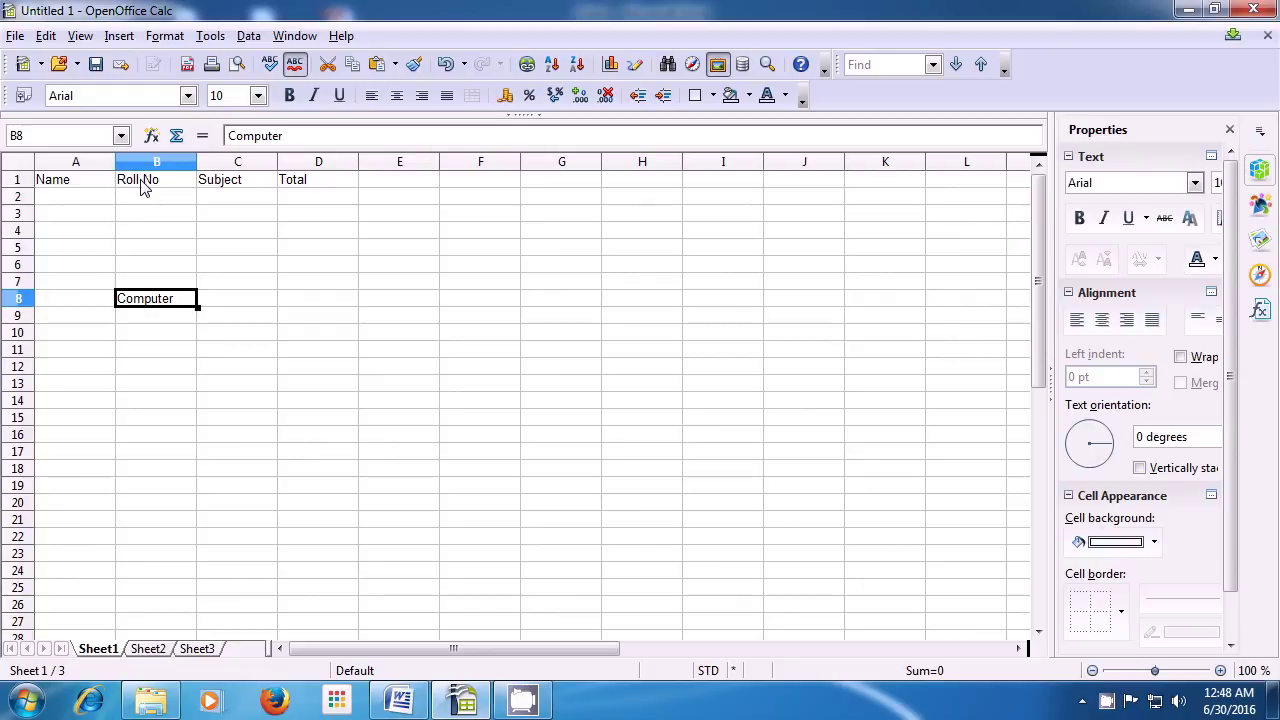
pyautogui.press('BackSpace')
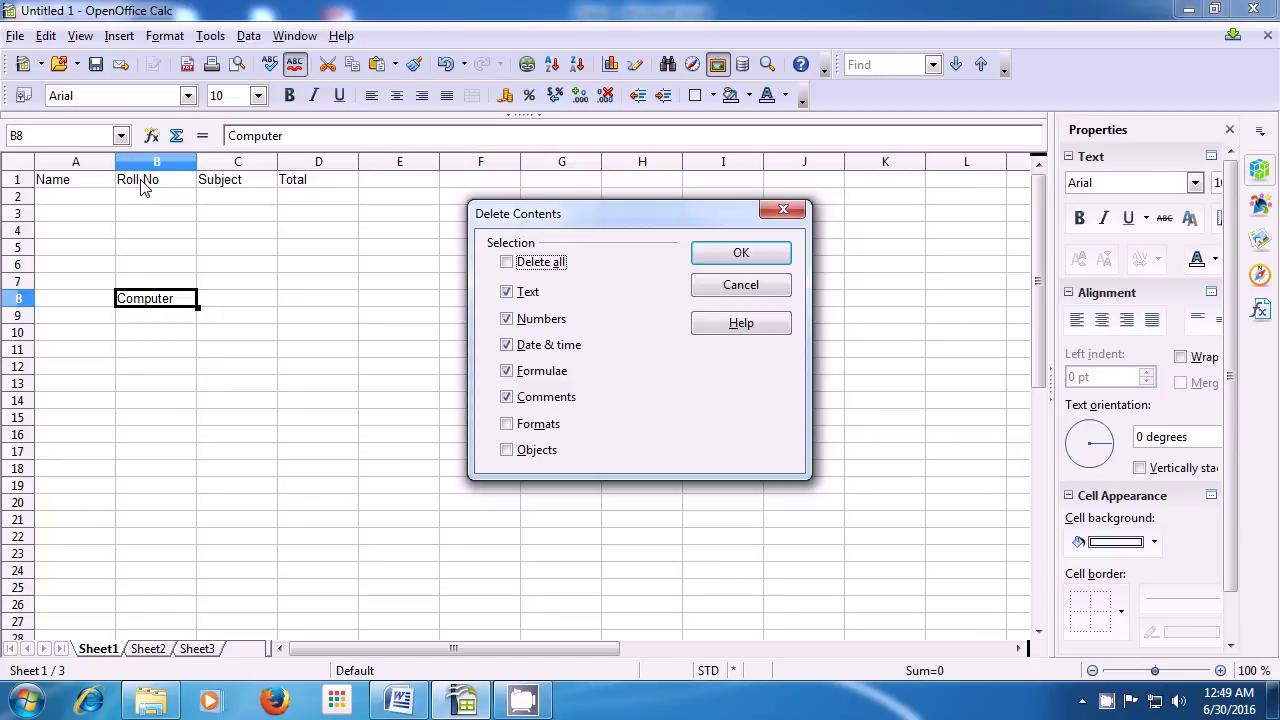
pyautogui.click(743, 255)
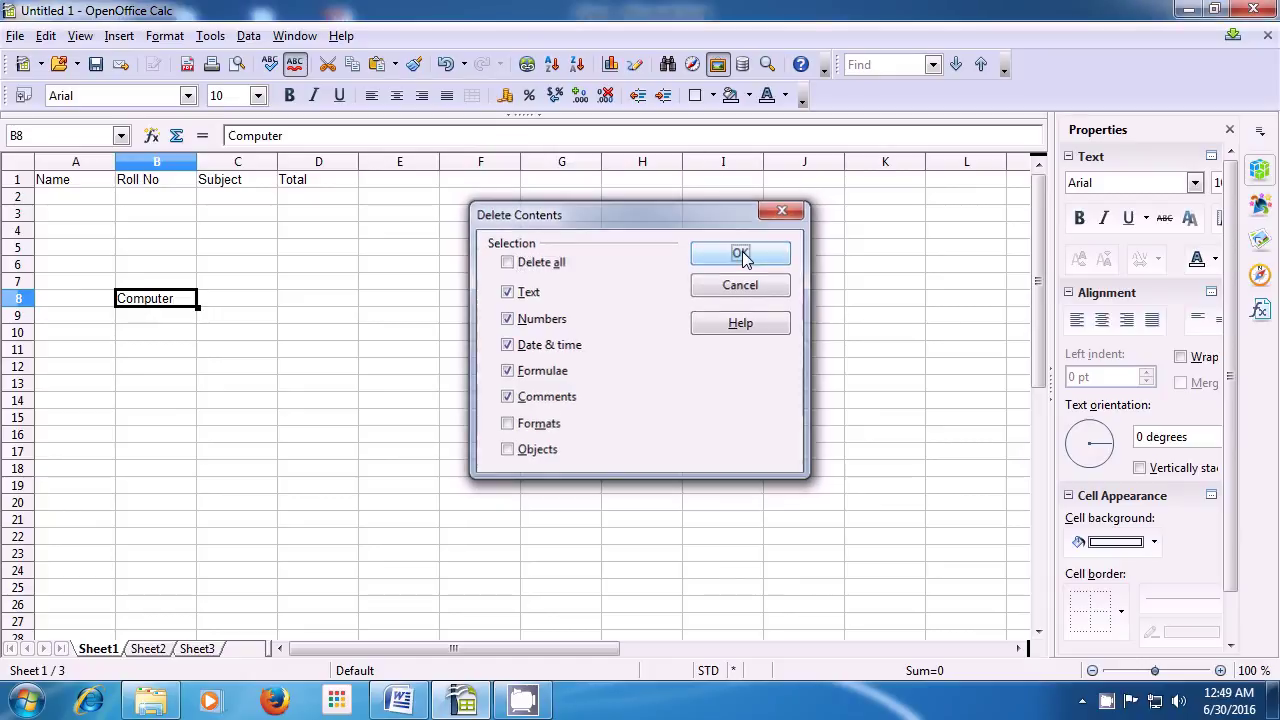
# Step: Select the block of cells A1:K12 in a single sweep, starting from the Name heading
pyautogui.click(245, 306)
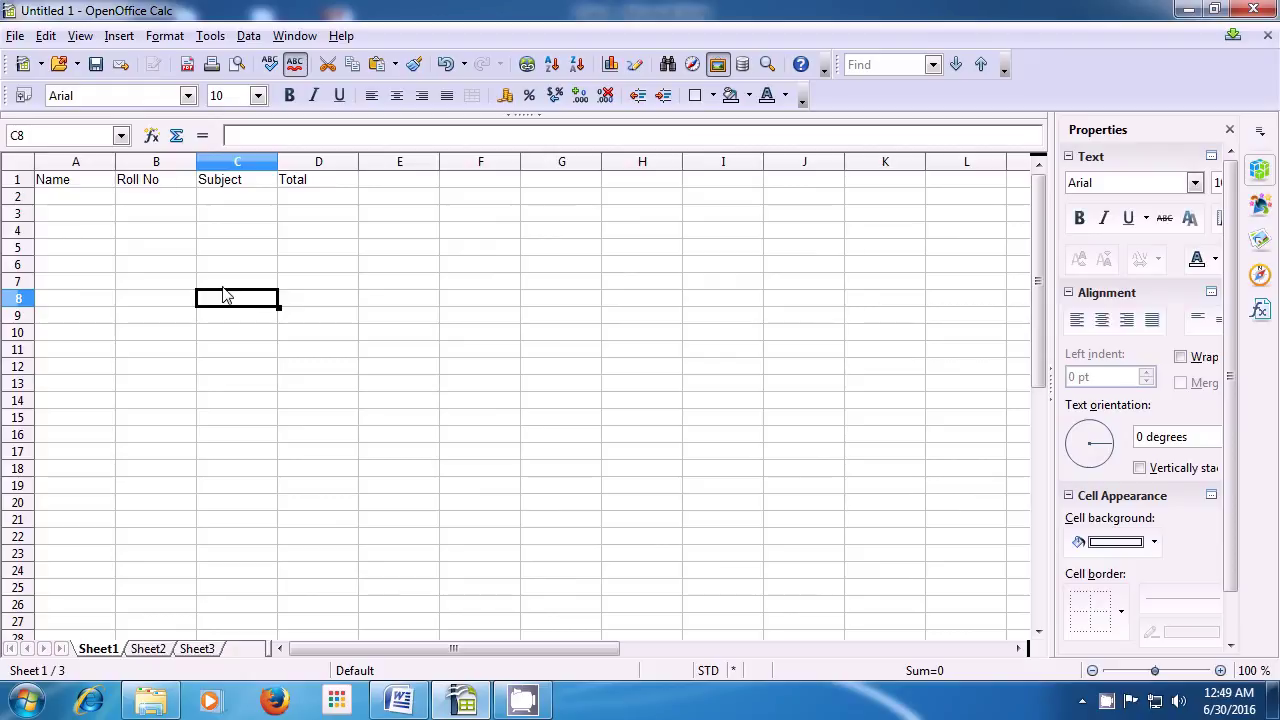
pyautogui.click(90, 190)
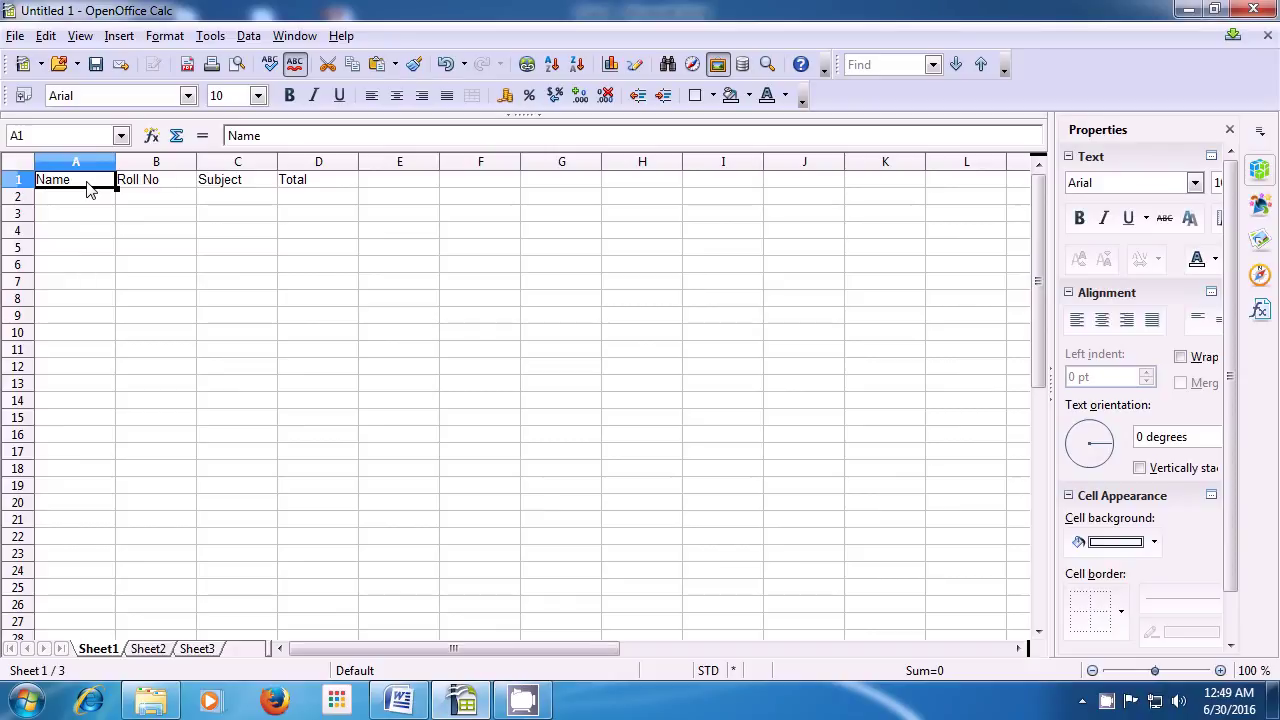
pyautogui.moveTo(60, 186); pyautogui.dragTo(918, 374)
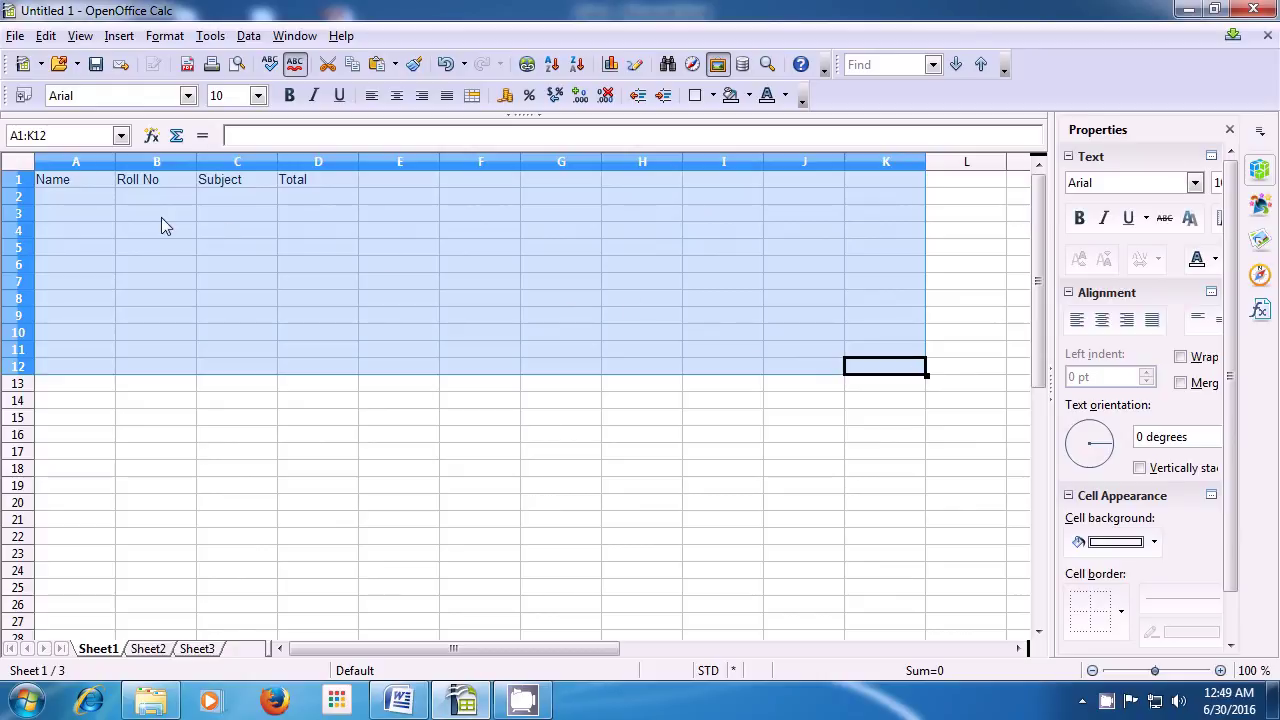
# Step: Start a fresh selection at cell A1 and extend it cell by cell along row 1 to G1
pyautogui.click(82, 183)
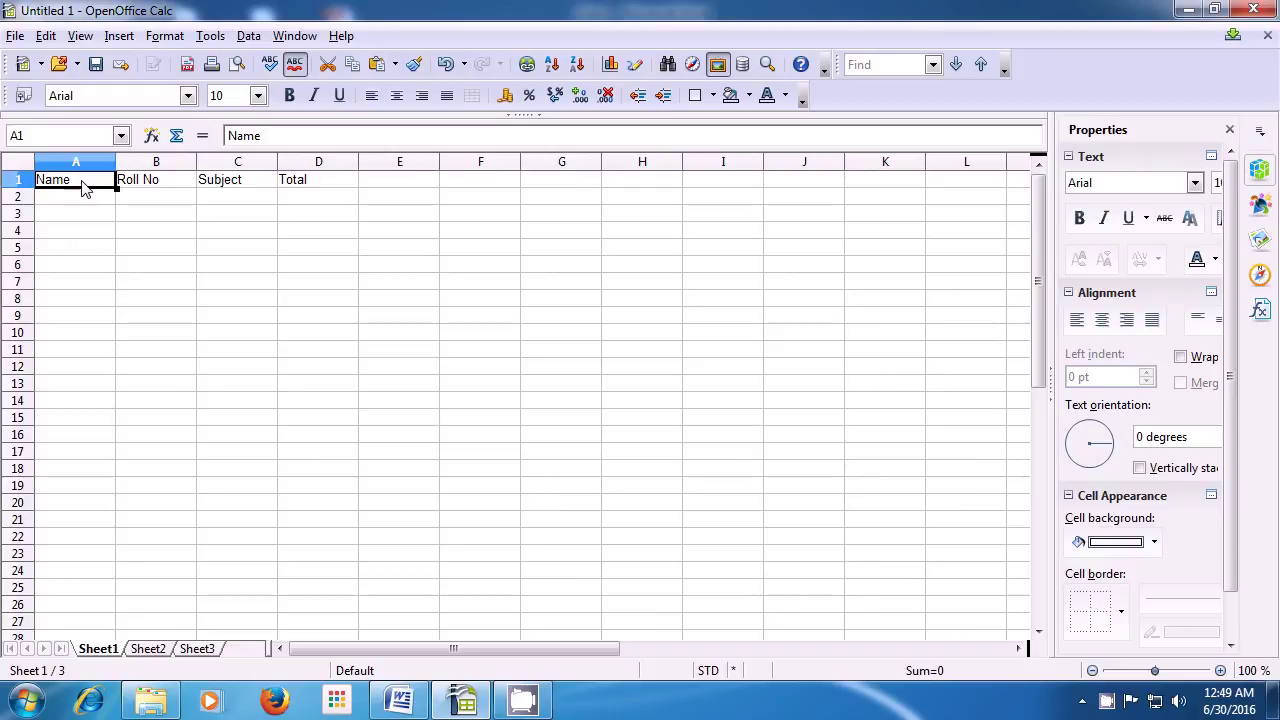
pyautogui.hotkey('shift', 'Right')
pyautogui.hotkey('shift', 'Right')
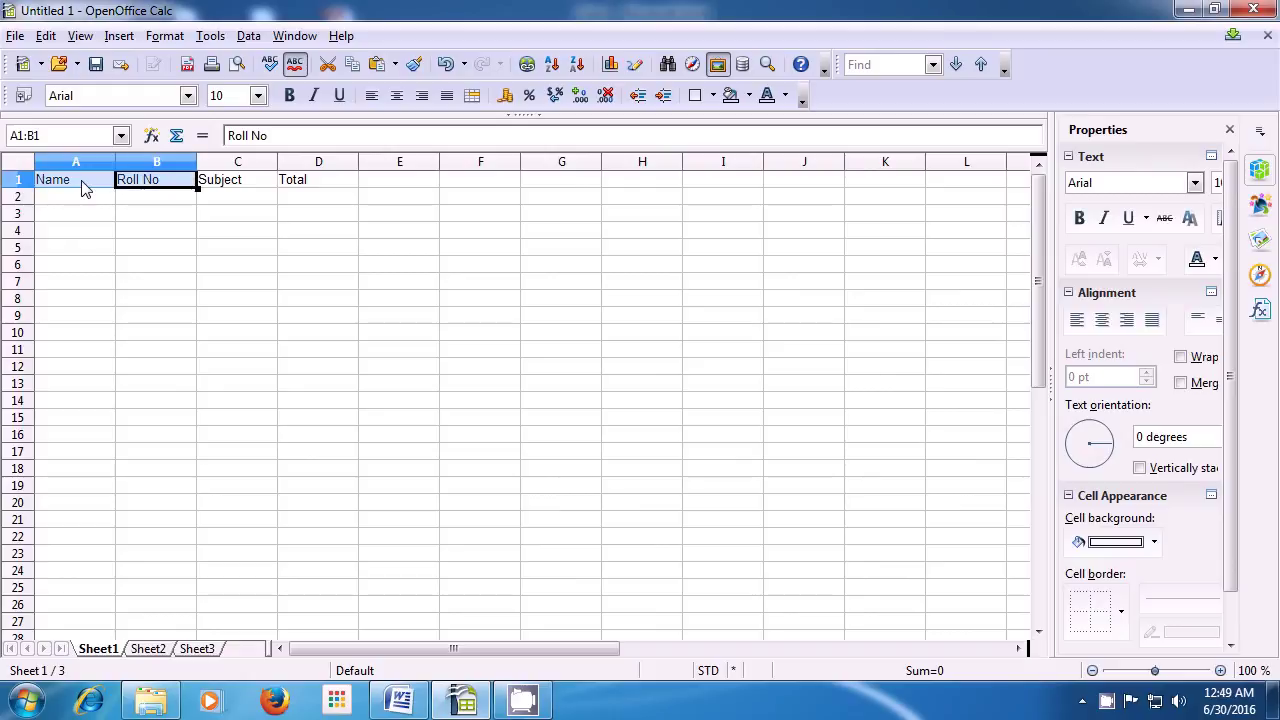
pyautogui.hotkey('shift', 'Right')
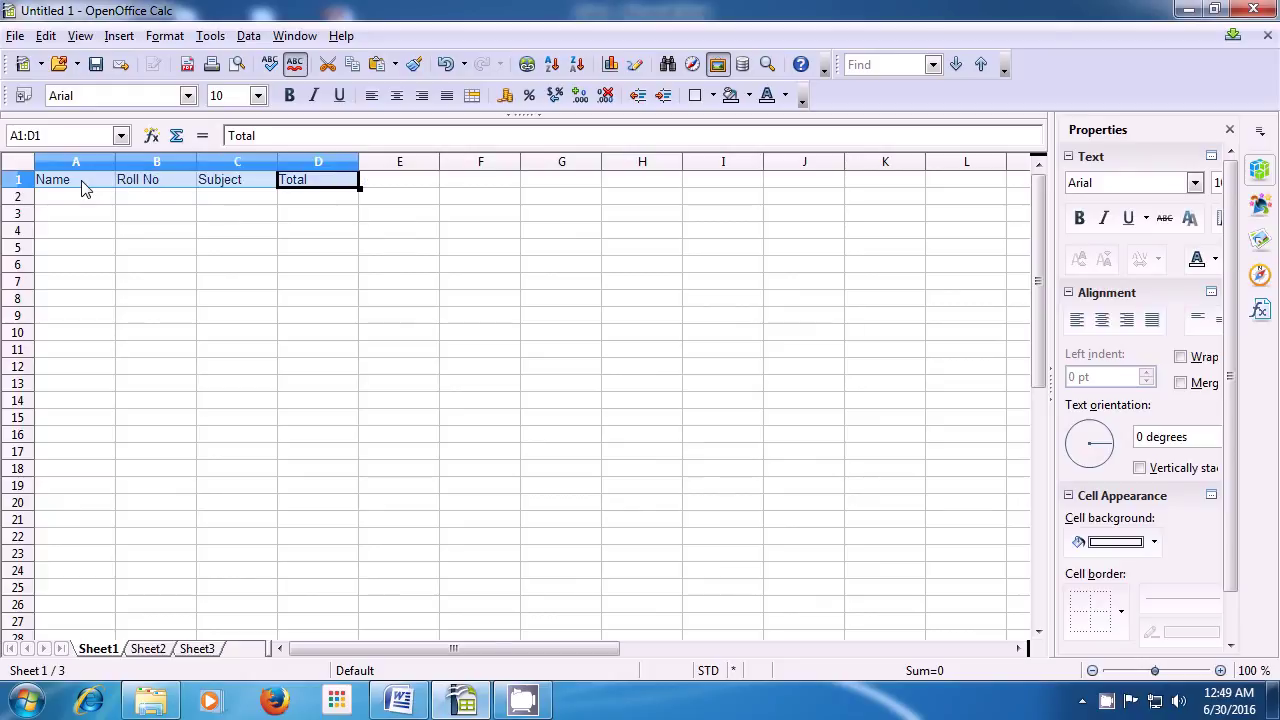
pyautogui.hotkey('shift', 'Right')
pyautogui.hotkey('shift', 'Right')
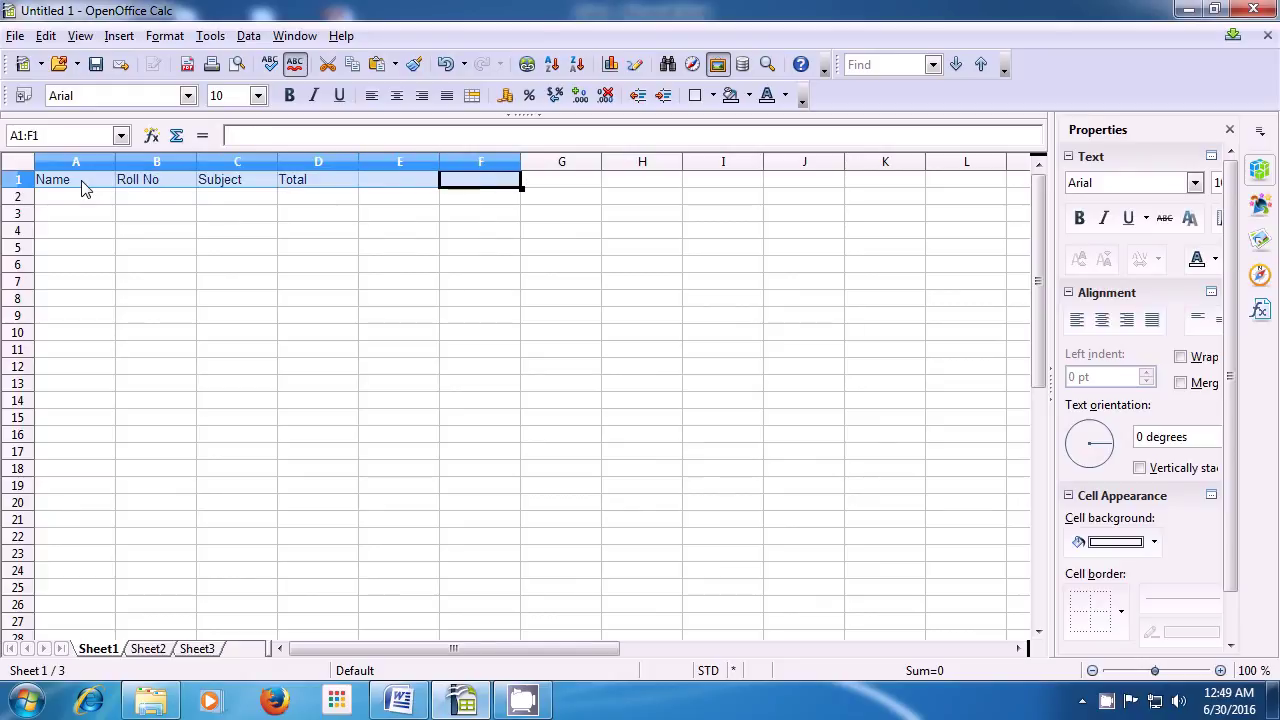
pyautogui.hotkey('shift', 'Right')
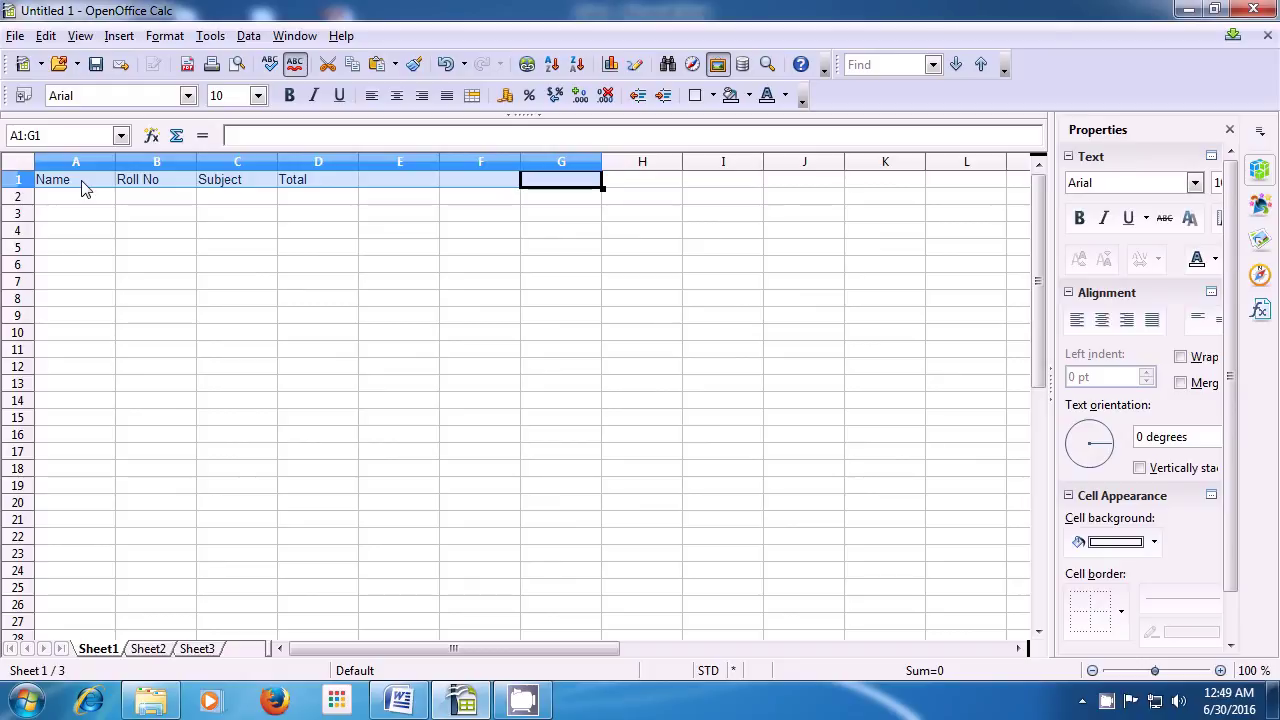
# Step: Extend the row 1 selection downward row by row to cover A1:G7
pyautogui.hotkey('shift', 'Down')
pyautogui.hotkey('shift', 'Down')
pyautogui.hotkey('shift', 'Down')
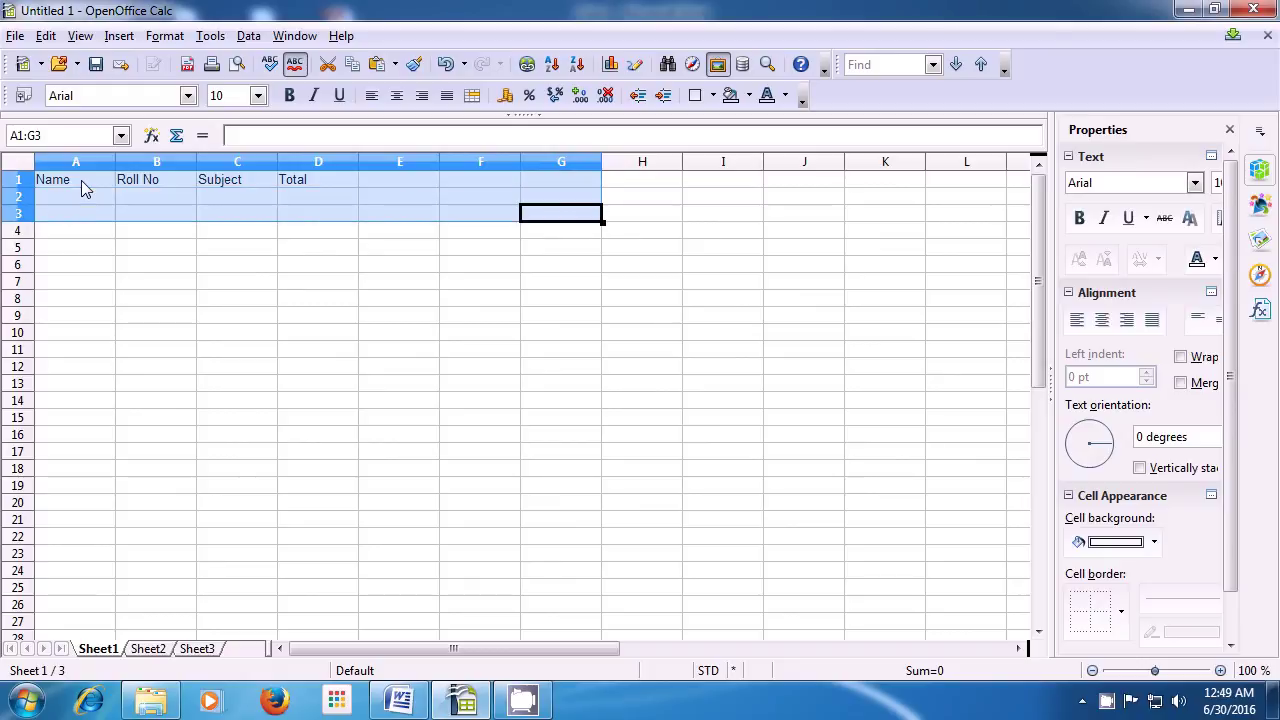
pyautogui.hotkey('shift', 'Down')
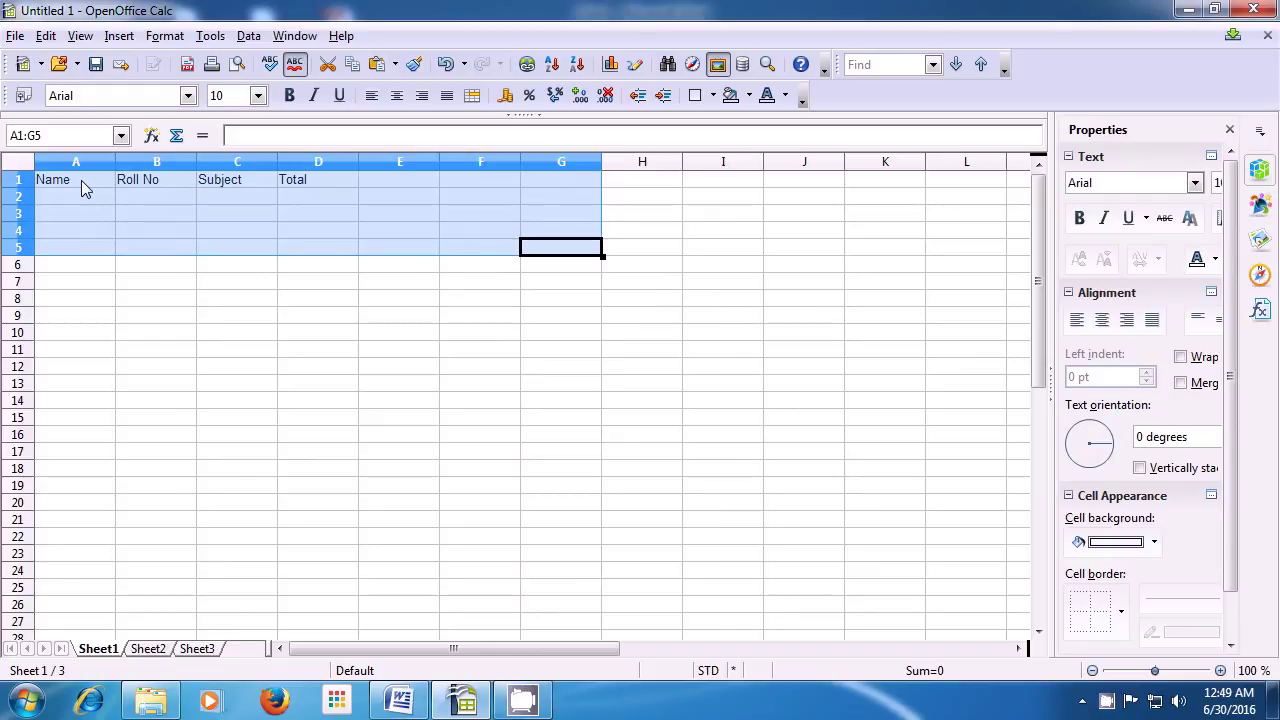
pyautogui.hotkey('shift', 'Down')
pyautogui.hotkey('shift', 'Down')
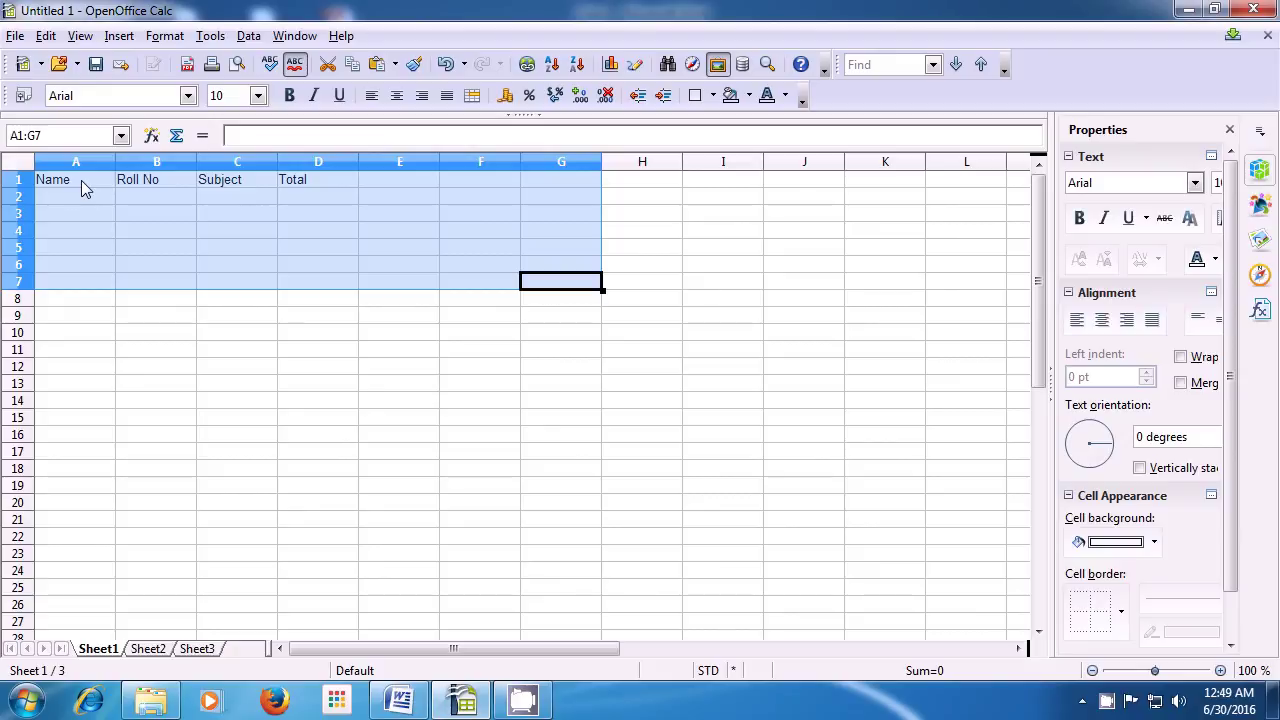
# Step: Shrink the selected block to A1:D7 and widen it again to A1:F7
pyautogui.hotkey('shift', 'Left')
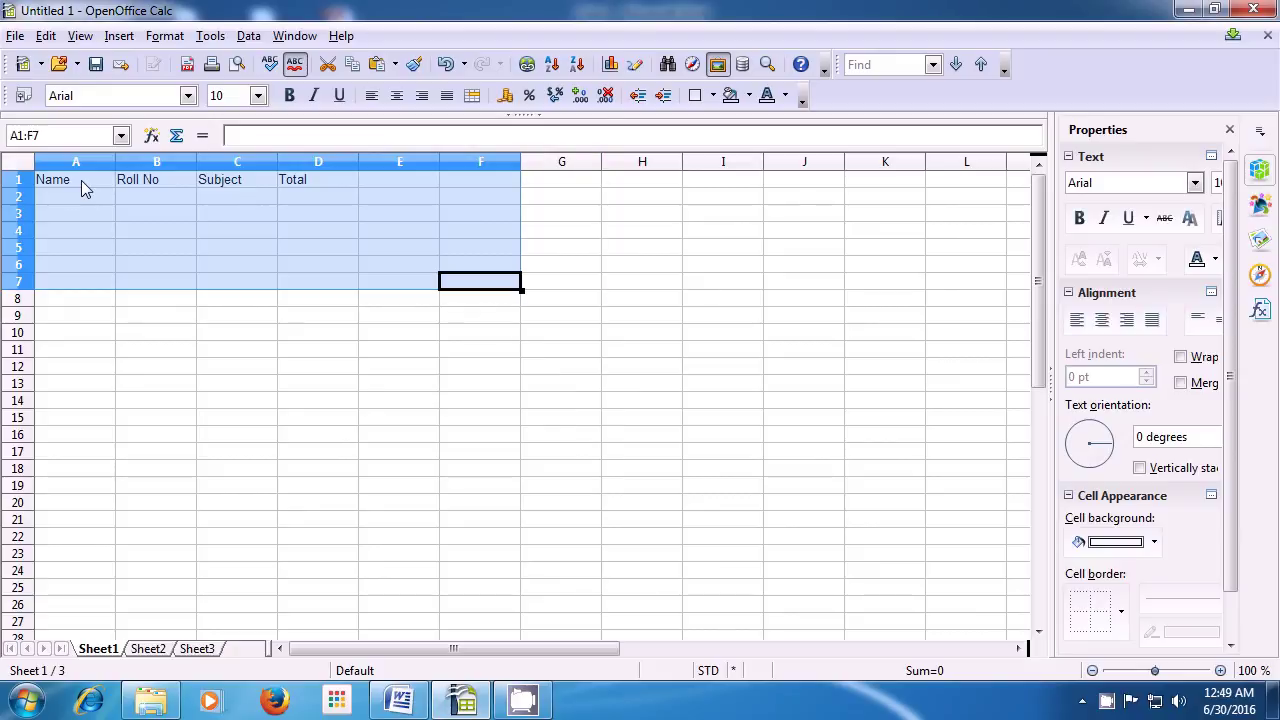
pyautogui.hotkey('shift', 'Left')
pyautogui.hotkey('shift', 'Left')
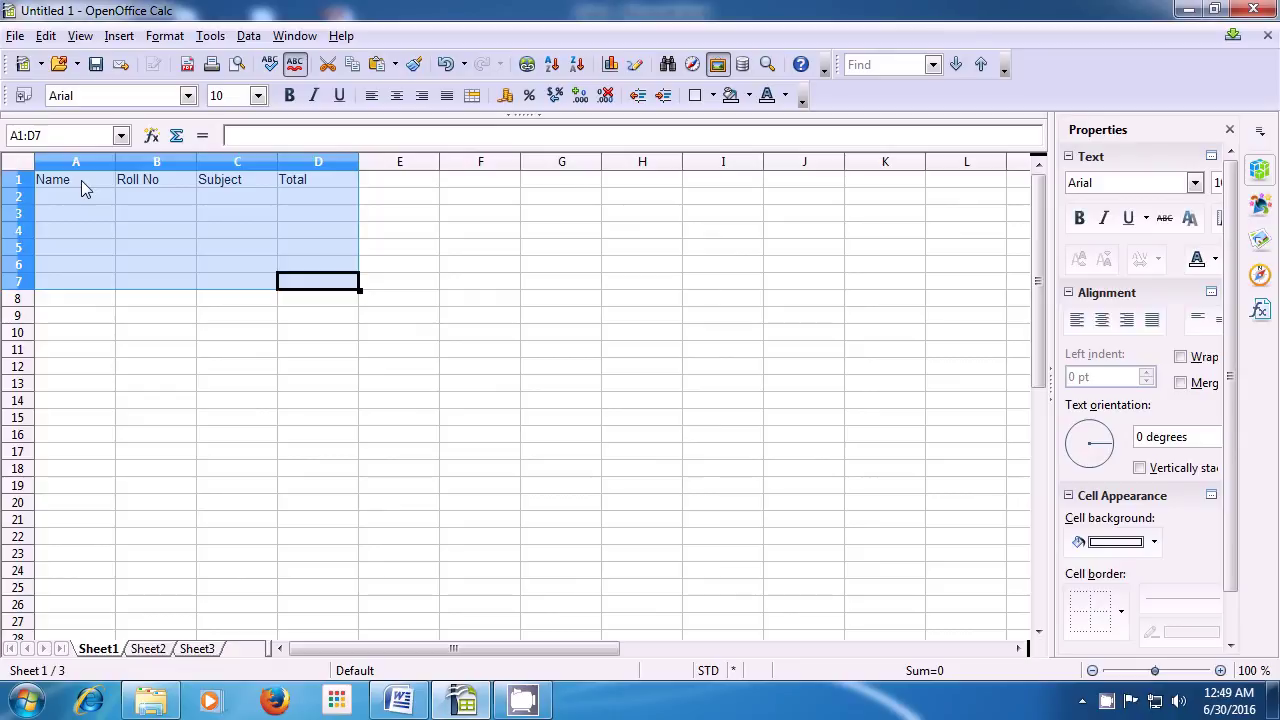
pyautogui.hotkey('shift', 'Right')
pyautogui.hotkey('shift', 'Right')
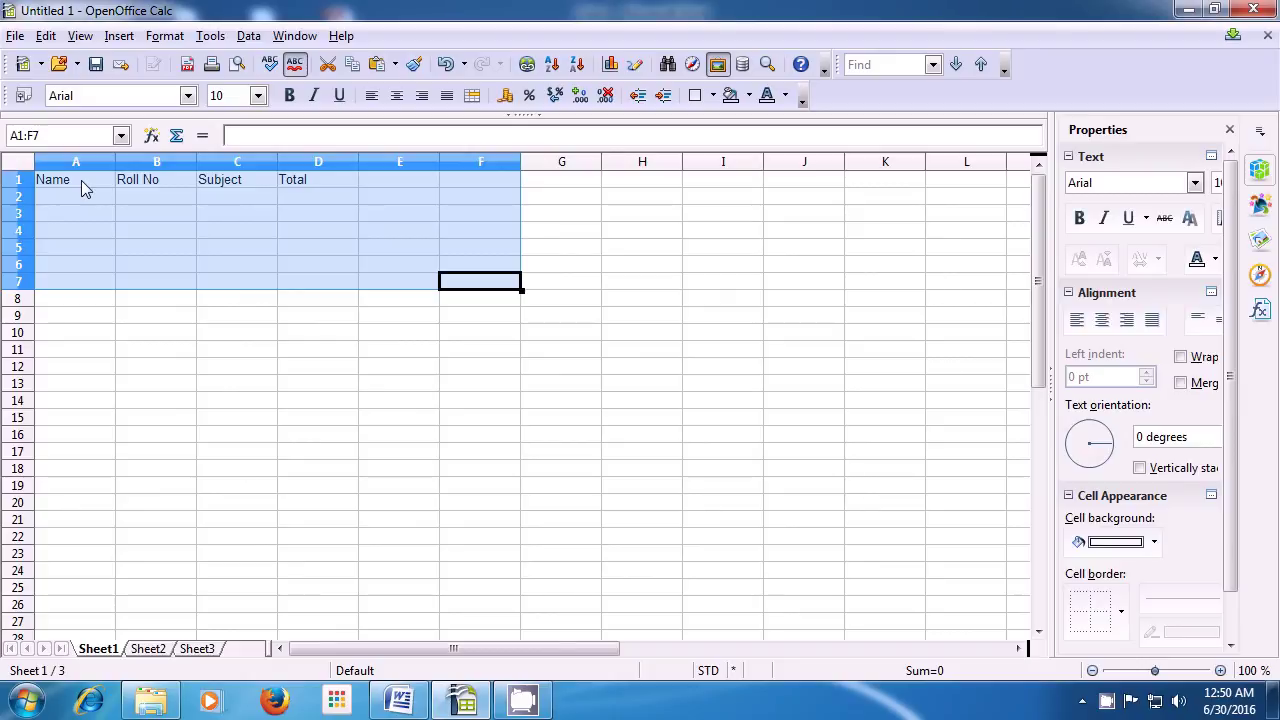
# Step: Release the block selection and select the whole of column A, ending with only cell B1 selected
pyautogui.press('Left')
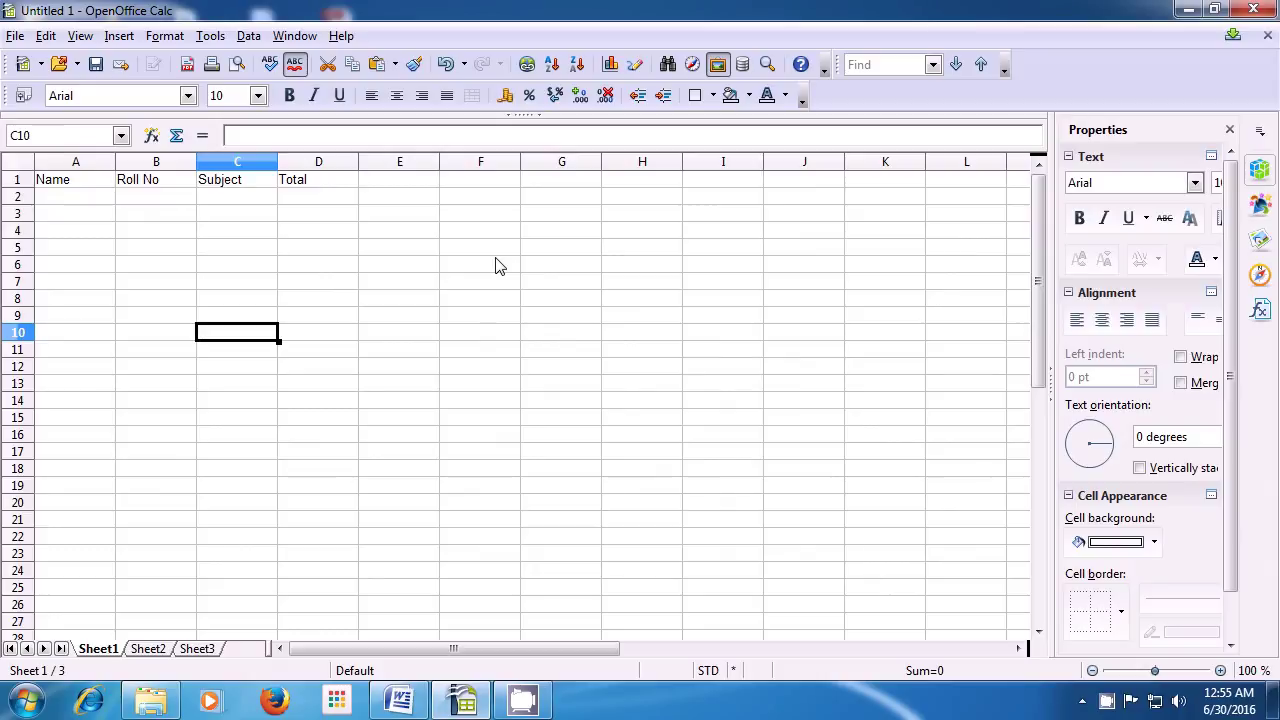
pyautogui.click(88, 162)
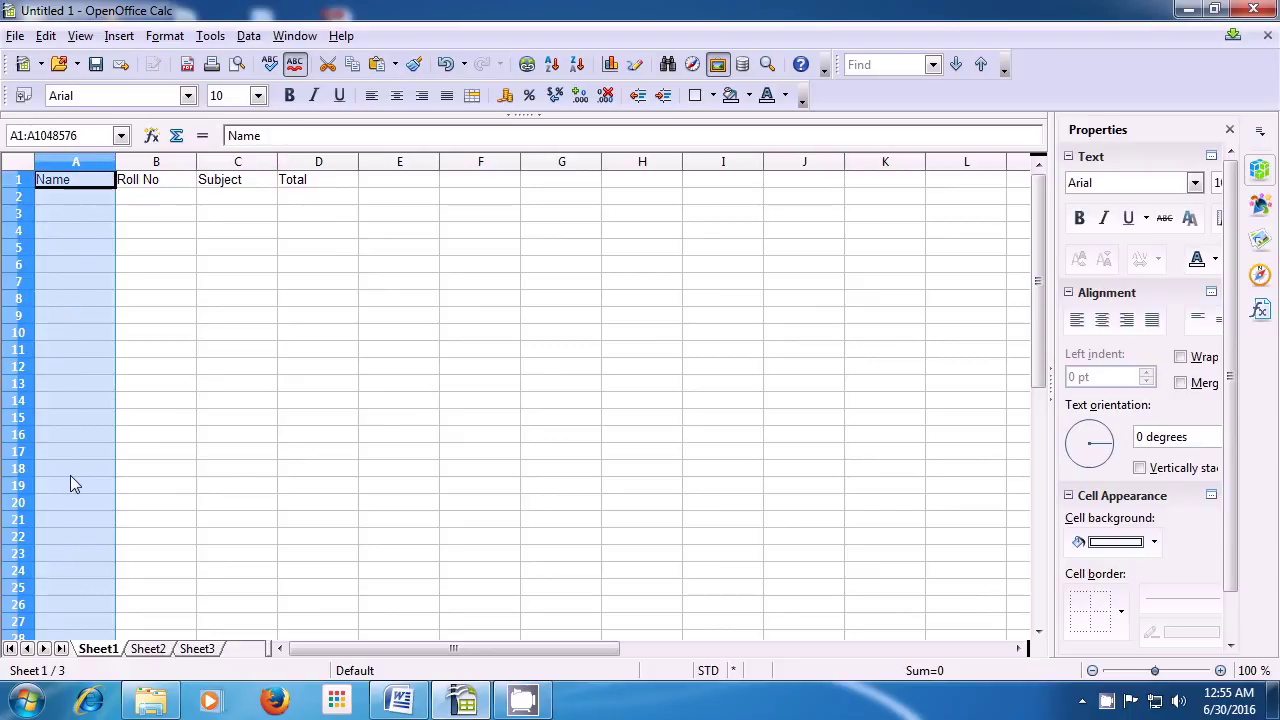
pyautogui.click(157, 186)
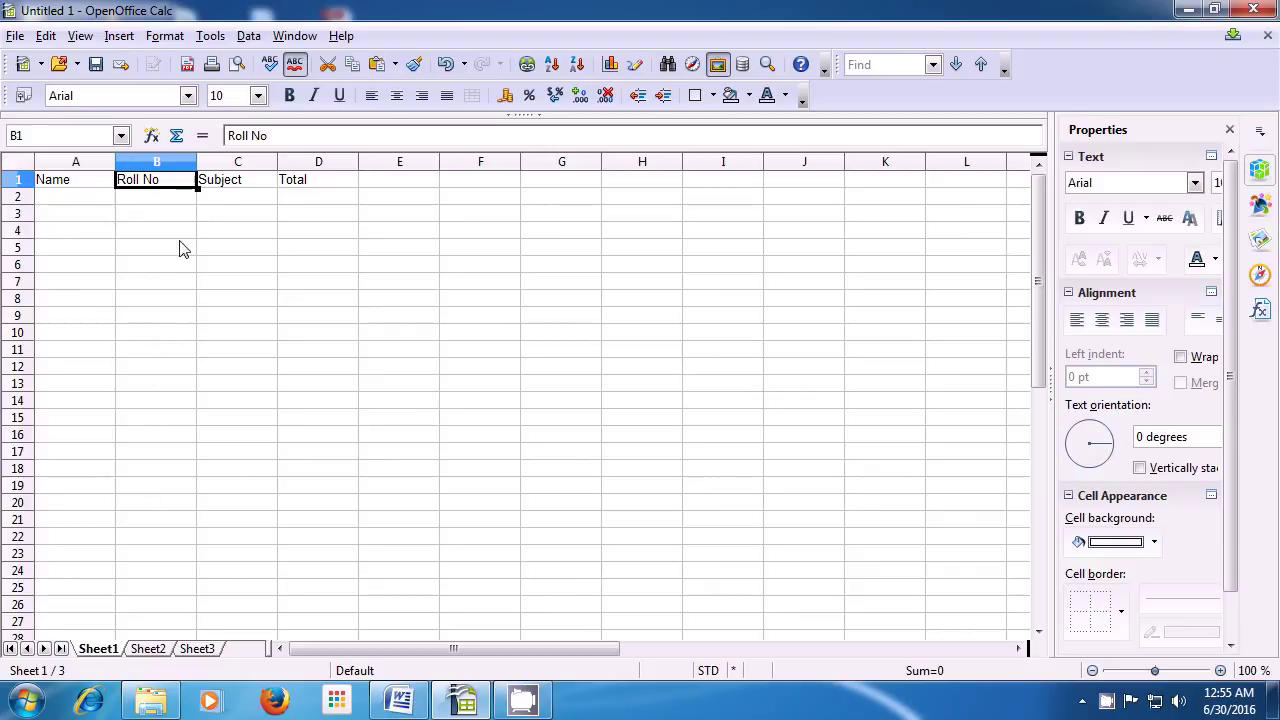
# Step: Make the Subject heading in C1 the active cell and move down column C to C10
pyautogui.click(240, 183)
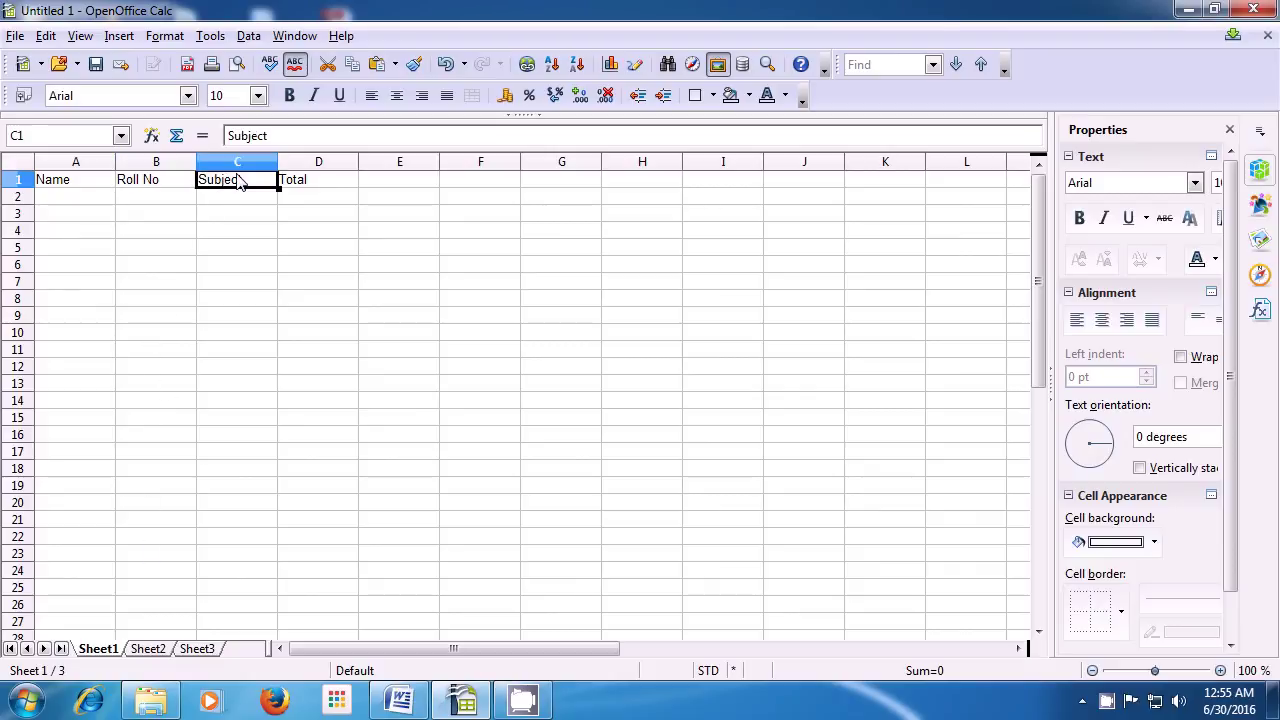
pyautogui.press('Down')
pyautogui.press('Down')
pyautogui.press('Down')
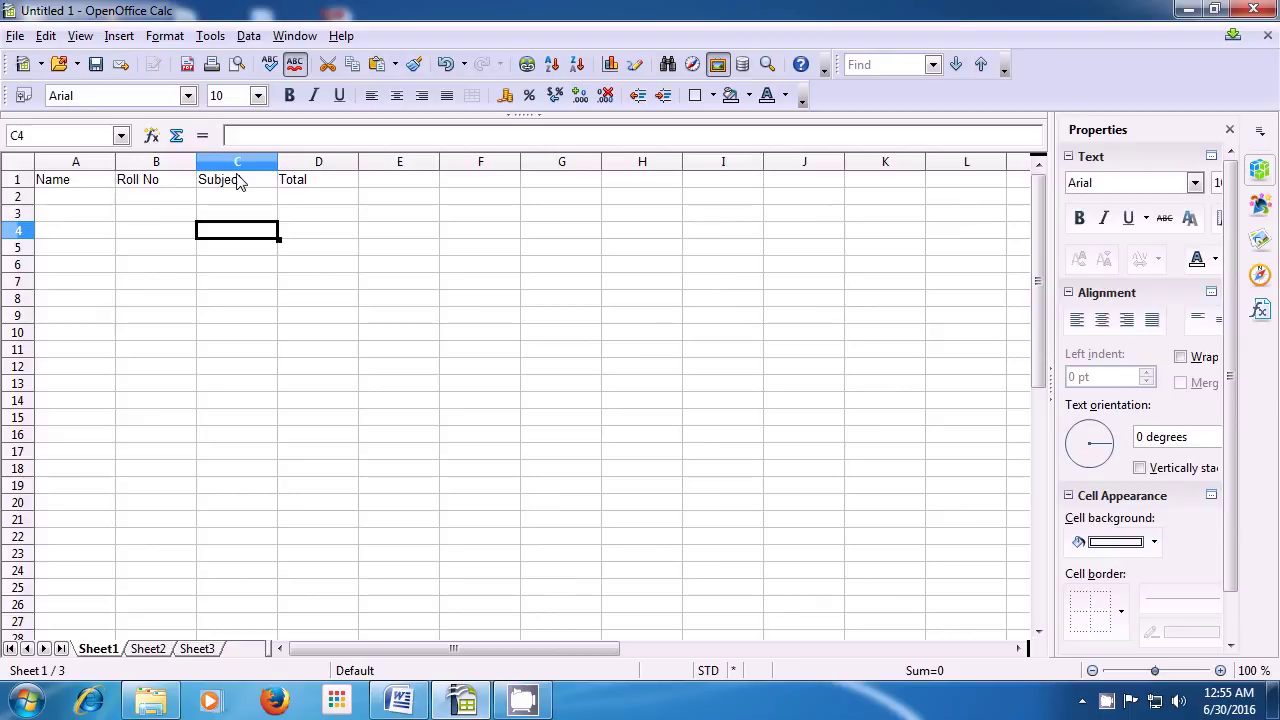
pyautogui.press('Down')
pyautogui.press('Down')
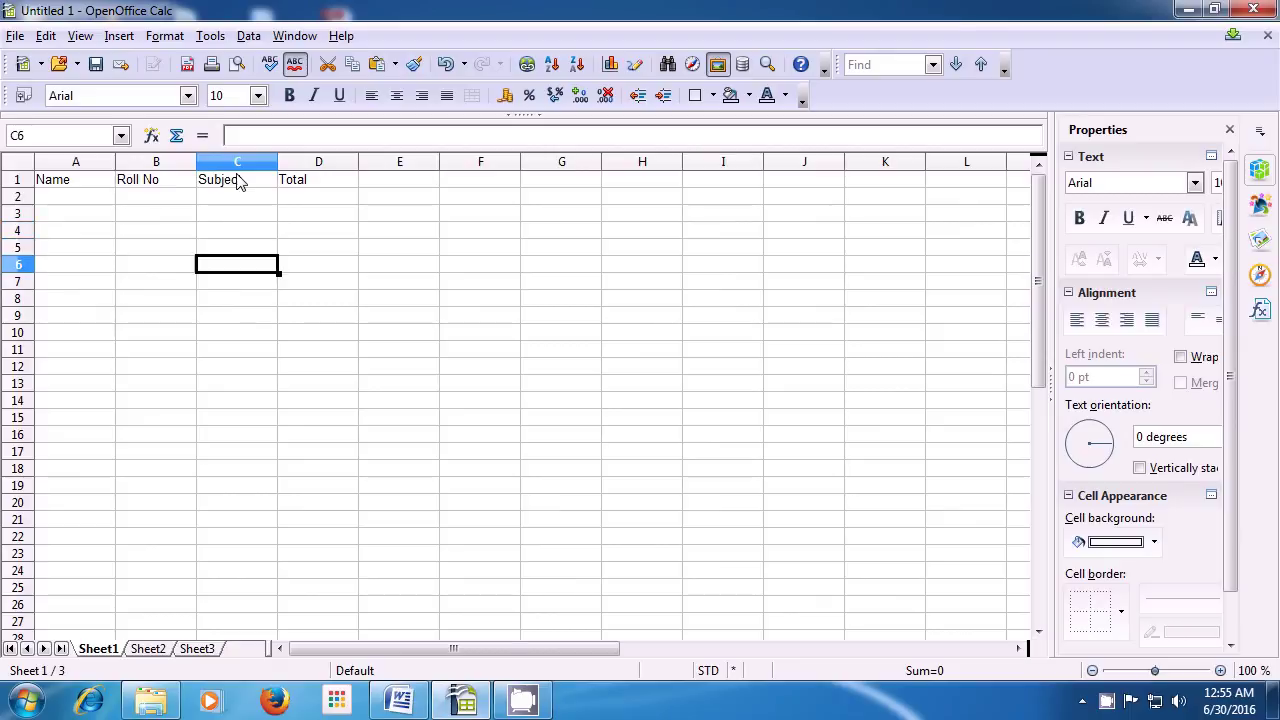
pyautogui.press('Down')
pyautogui.press('Down')
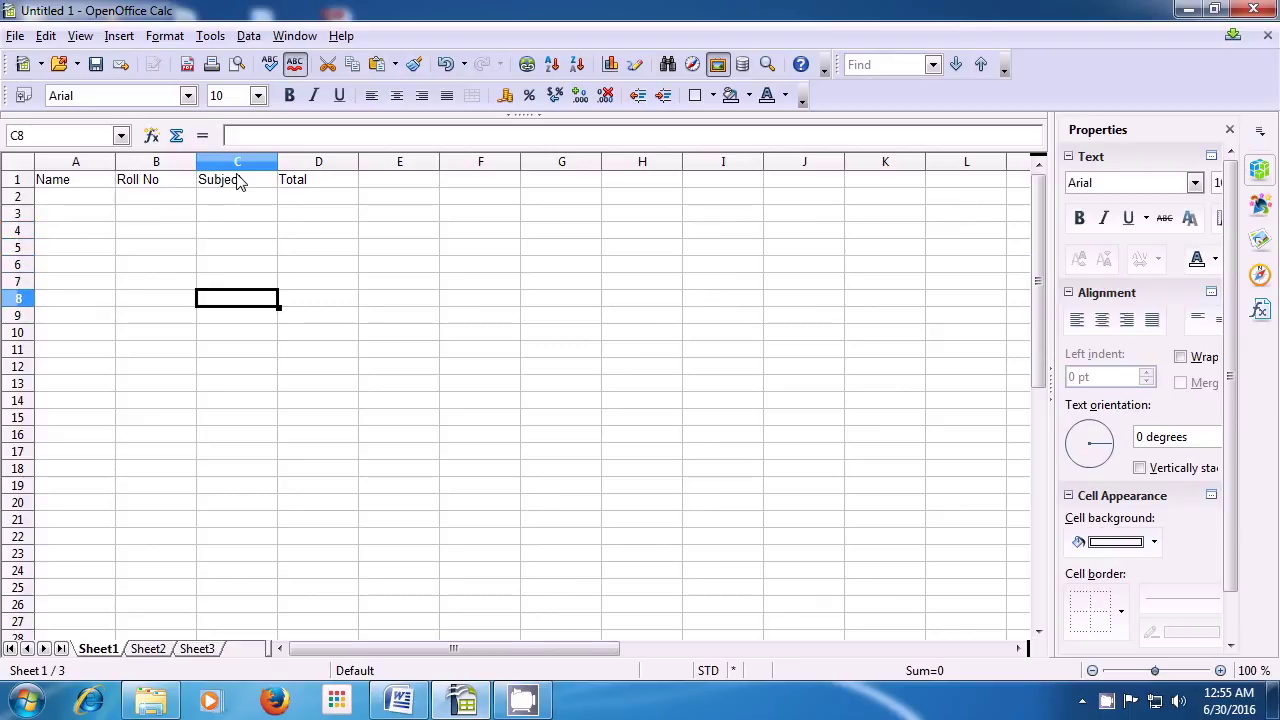
pyautogui.press('Down')
pyautogui.press('Down')
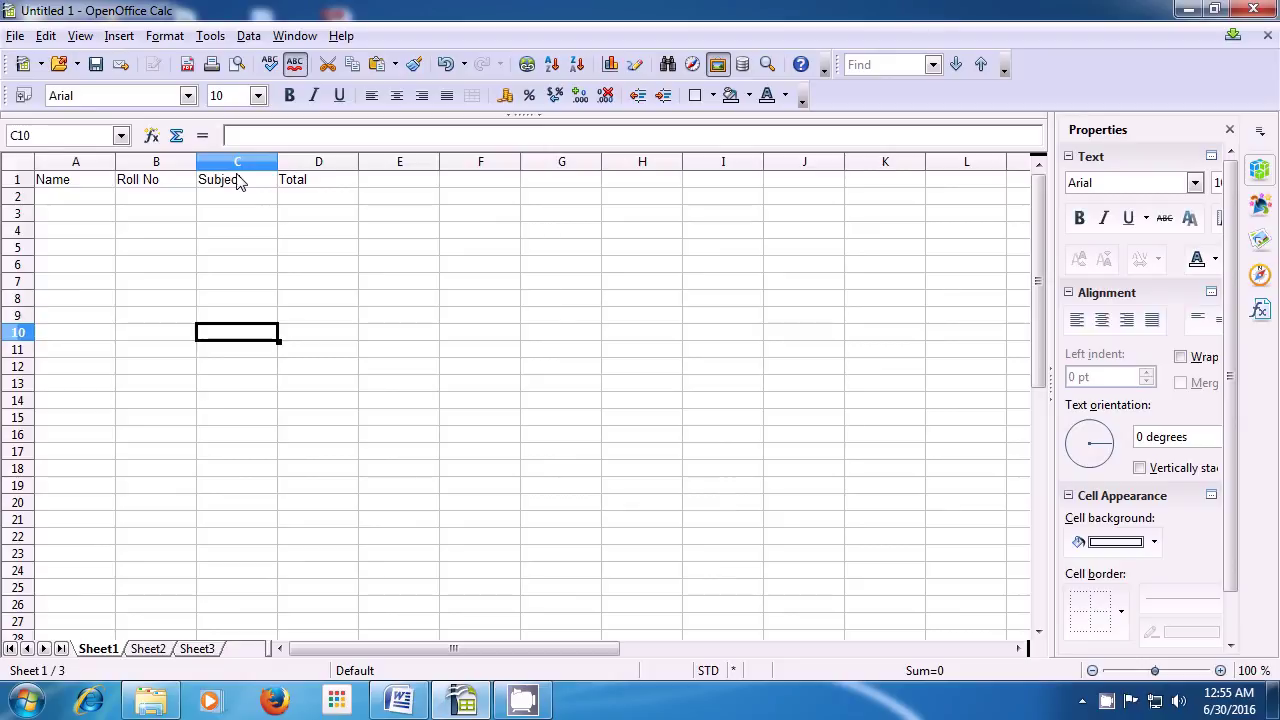
# Step: Make the Total heading in D1 the active cell and move down column D to D12
pyautogui.click(331, 188)
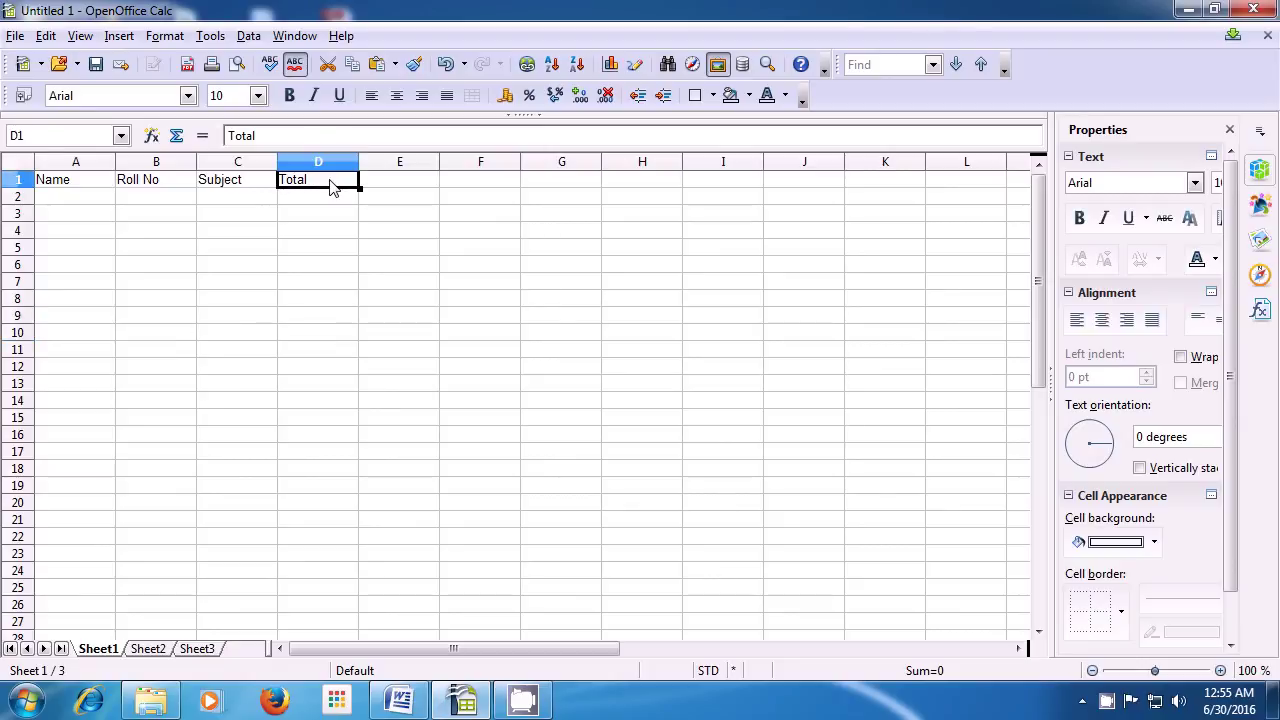
pyautogui.press('Down')
pyautogui.press('Down')
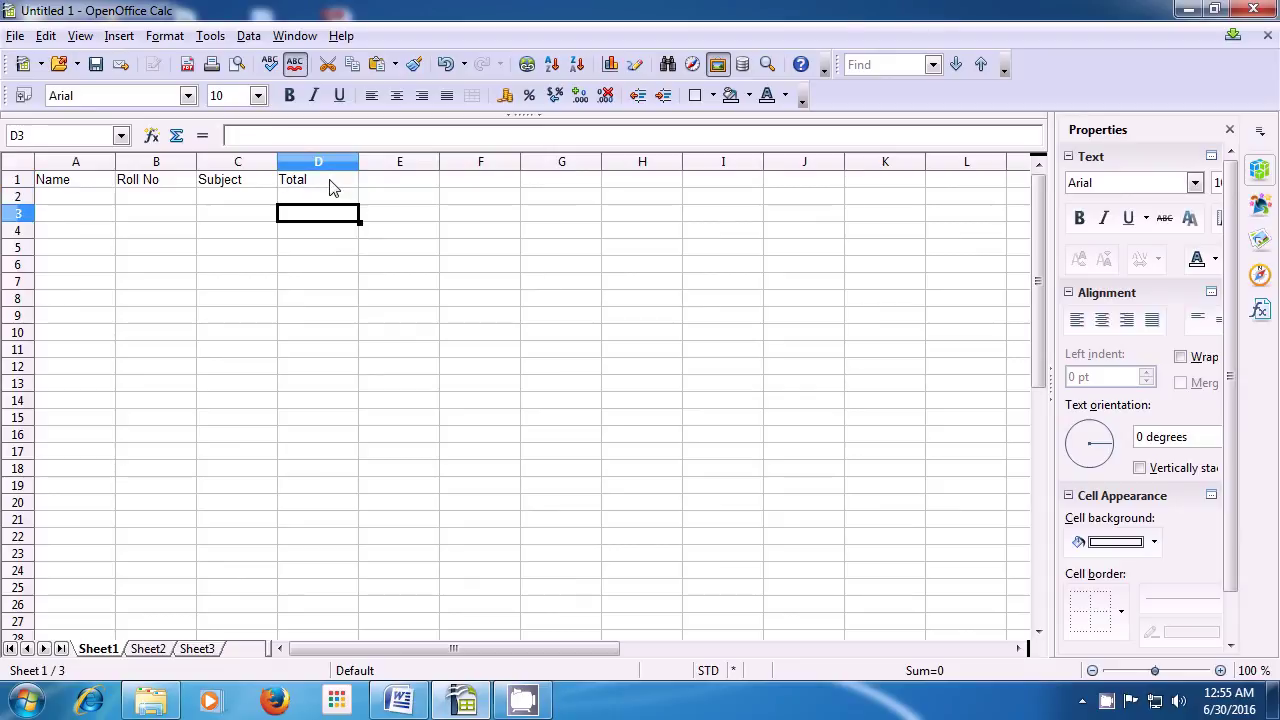
pyautogui.press('Down')
pyautogui.press('Down')
pyautogui.press('Down')
pyautogui.press('Down')
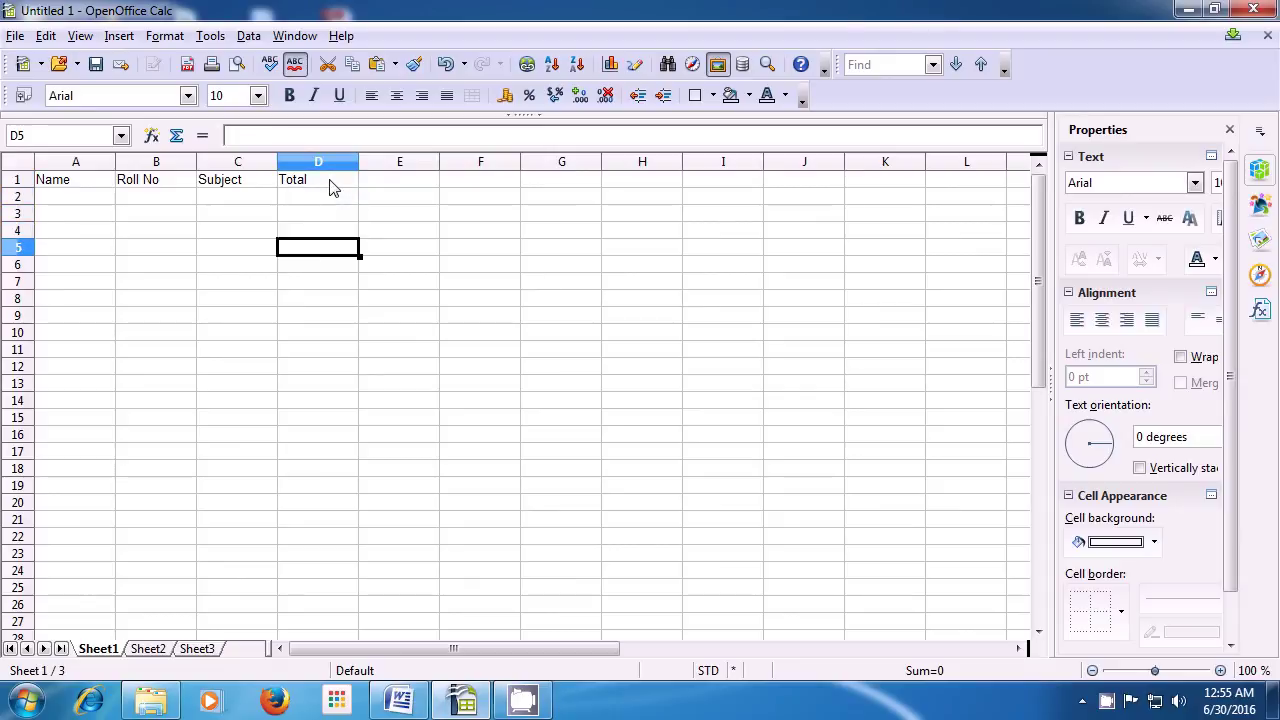
pyautogui.press('Down')
pyautogui.press('Down')
pyautogui.press('Down')
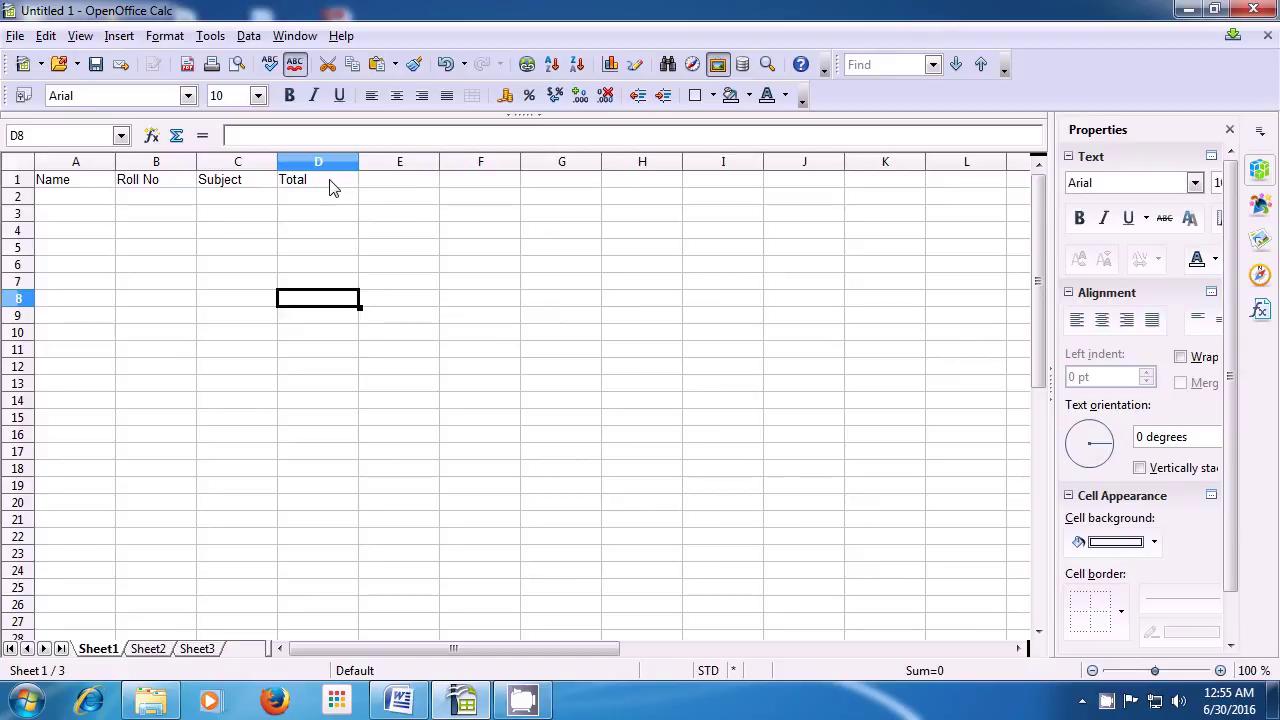
pyautogui.press('Down')
pyautogui.press('Down')
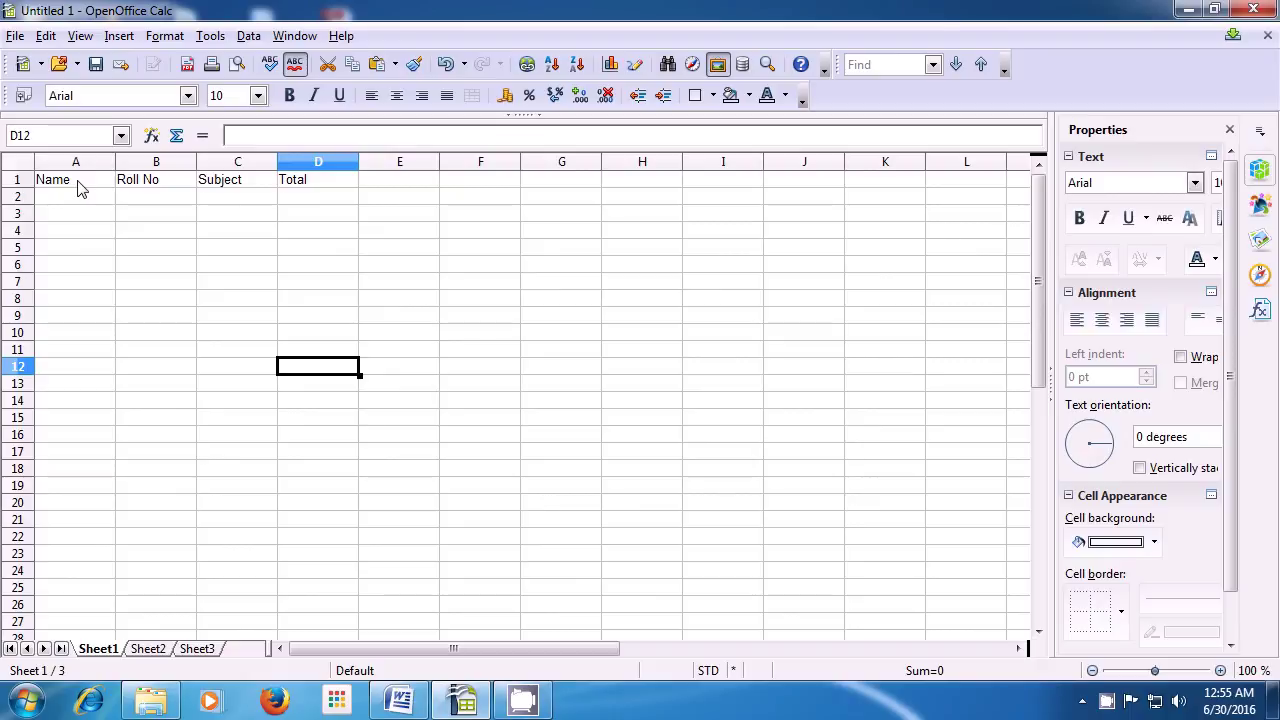
# Step: Select the Name column cells A1:A15, release them, and select the Roll No column cells B1:B12
pyautogui.moveTo(80, 188); pyautogui.dragTo(82, 418)
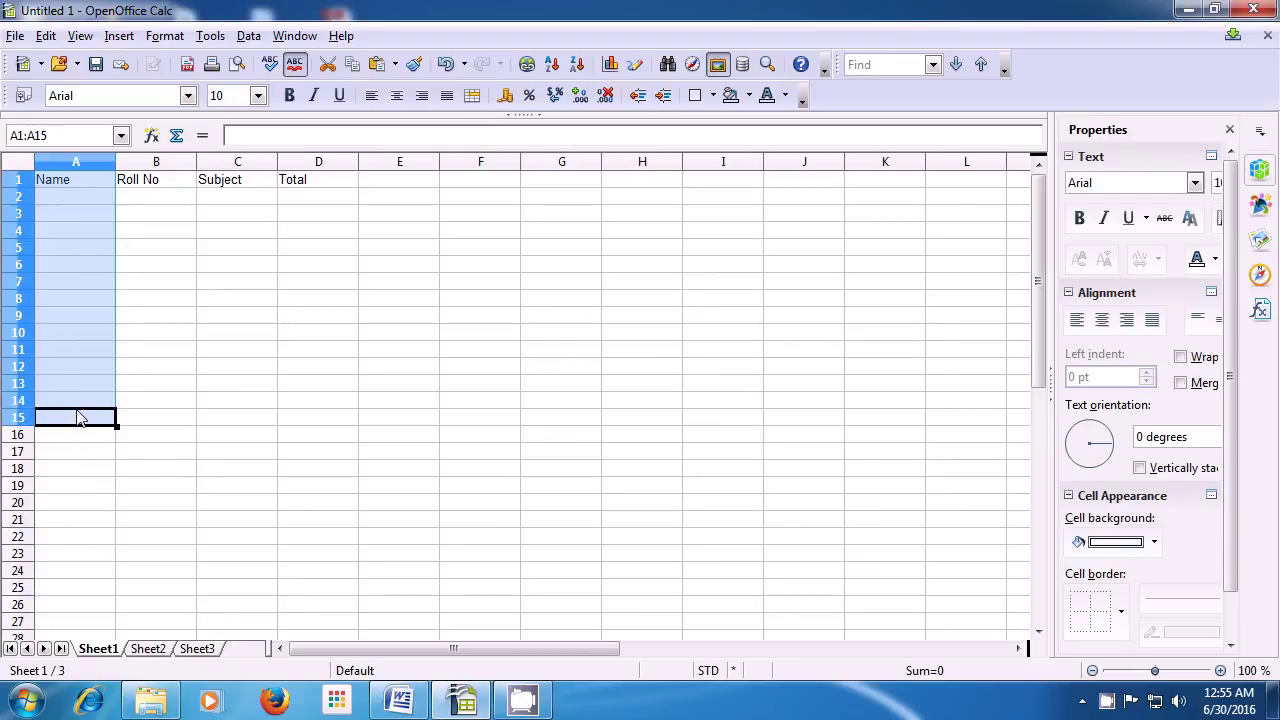
pyautogui.click(82, 418)
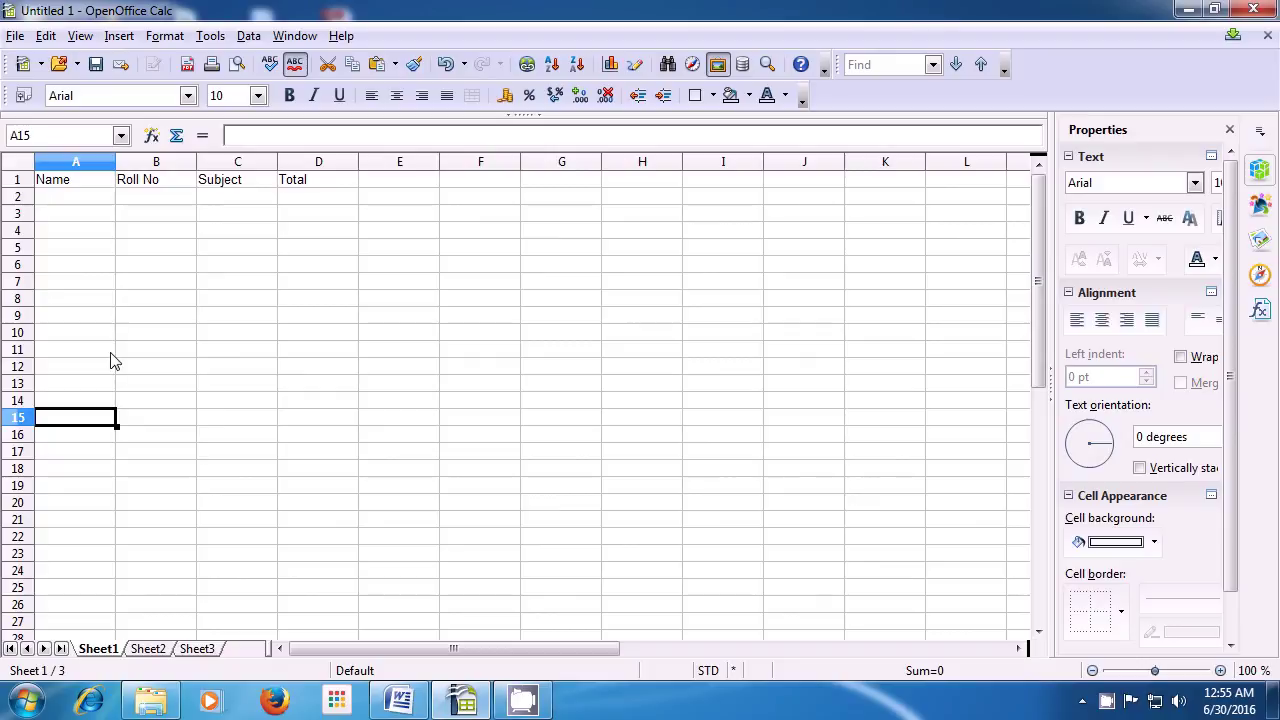
pyautogui.moveTo(143, 188); pyautogui.dragTo(148, 374)
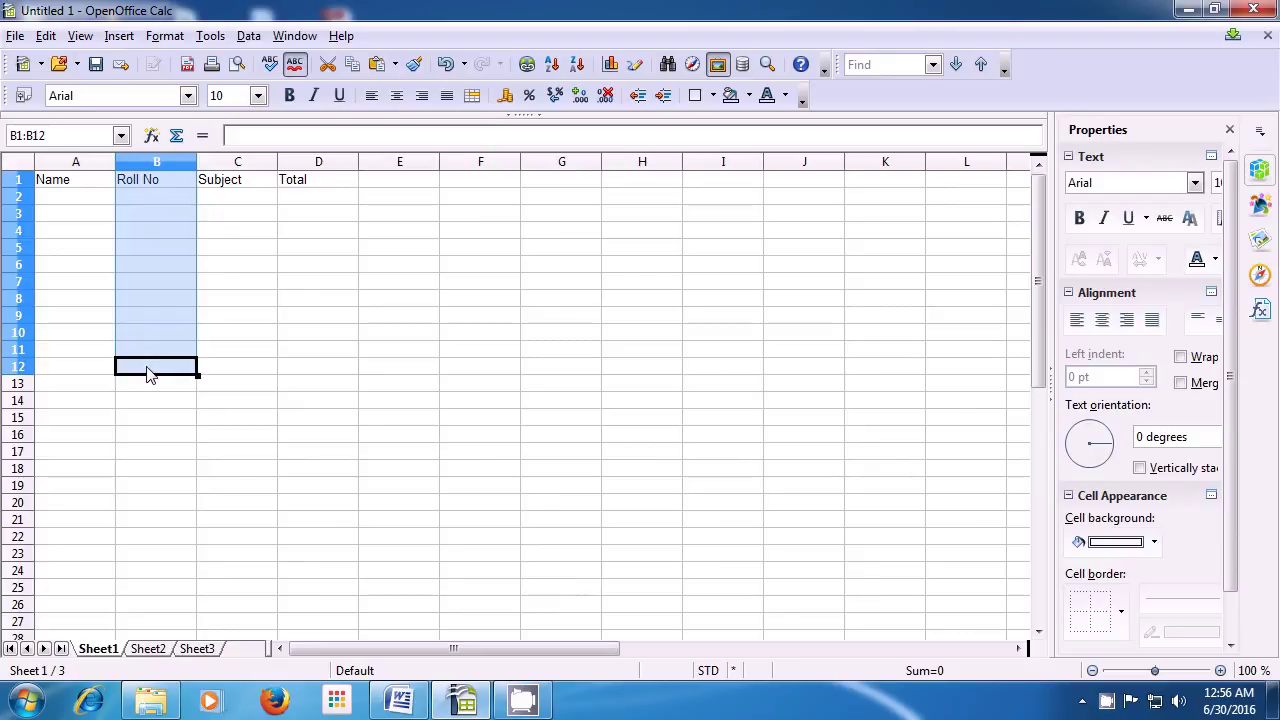
# Step: Select the Subject column cells from the heading in C1 down to C11
pyautogui.click(231, 184)
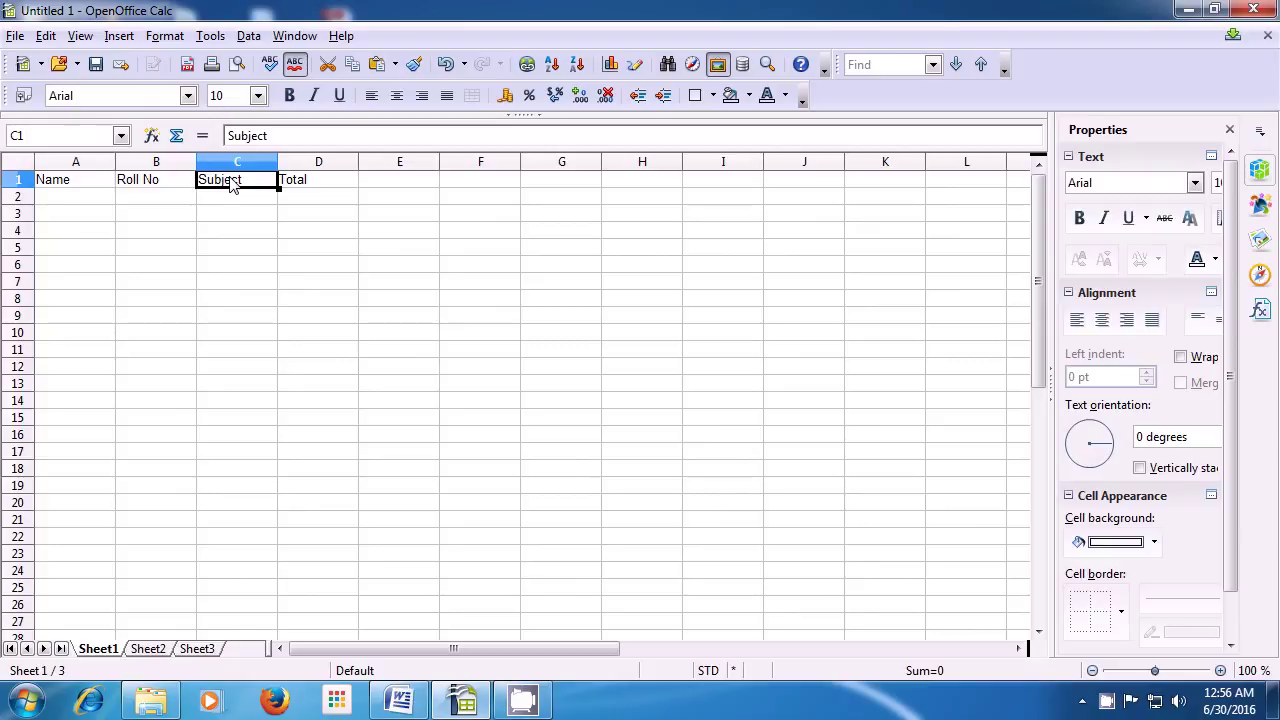
pyautogui.hotkey('shift', 'Down')
pyautogui.hotkey('shift', 'Down')
pyautogui.hotkey('shift', 'Down')
pyautogui.hotkey('shift', 'Down')
pyautogui.hotkey('shift', 'Down')
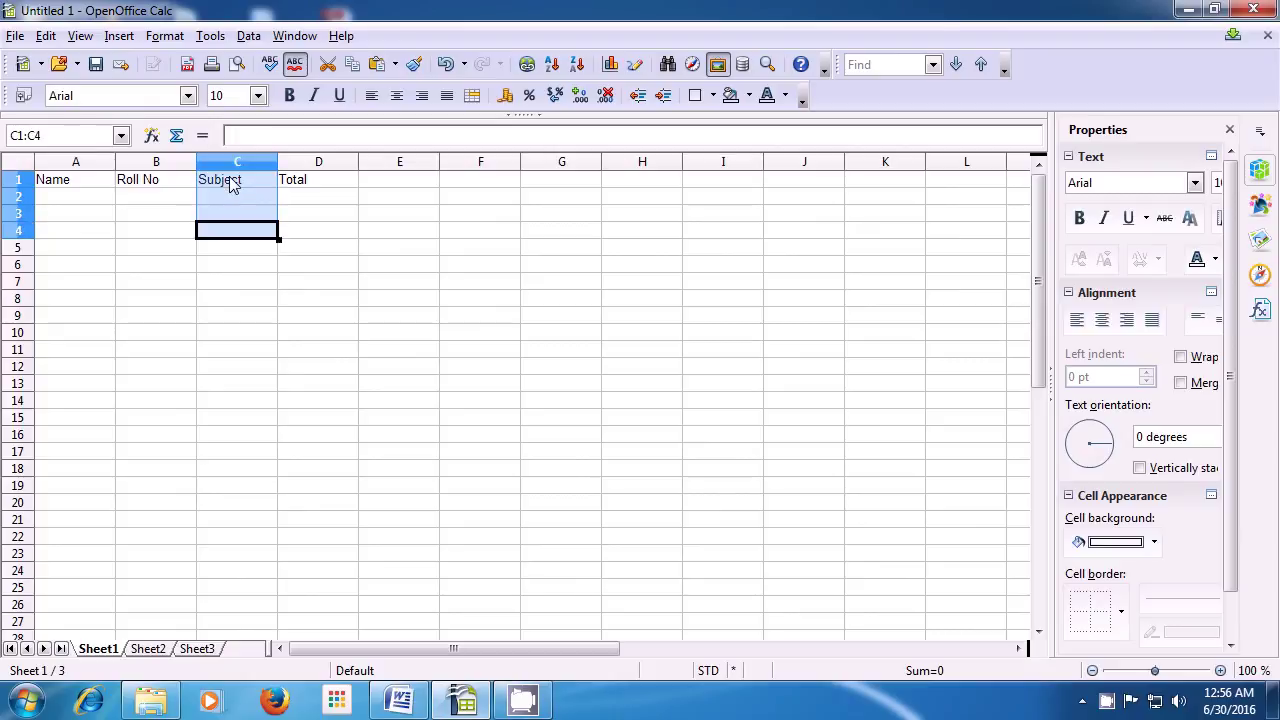
pyautogui.hotkey('shift', 'Down')
pyautogui.hotkey('shift', 'Down')
pyautogui.hotkey('shift', 'Down')
pyautogui.hotkey('shift', 'Down')
pyautogui.hotkey('shift', 'Down')
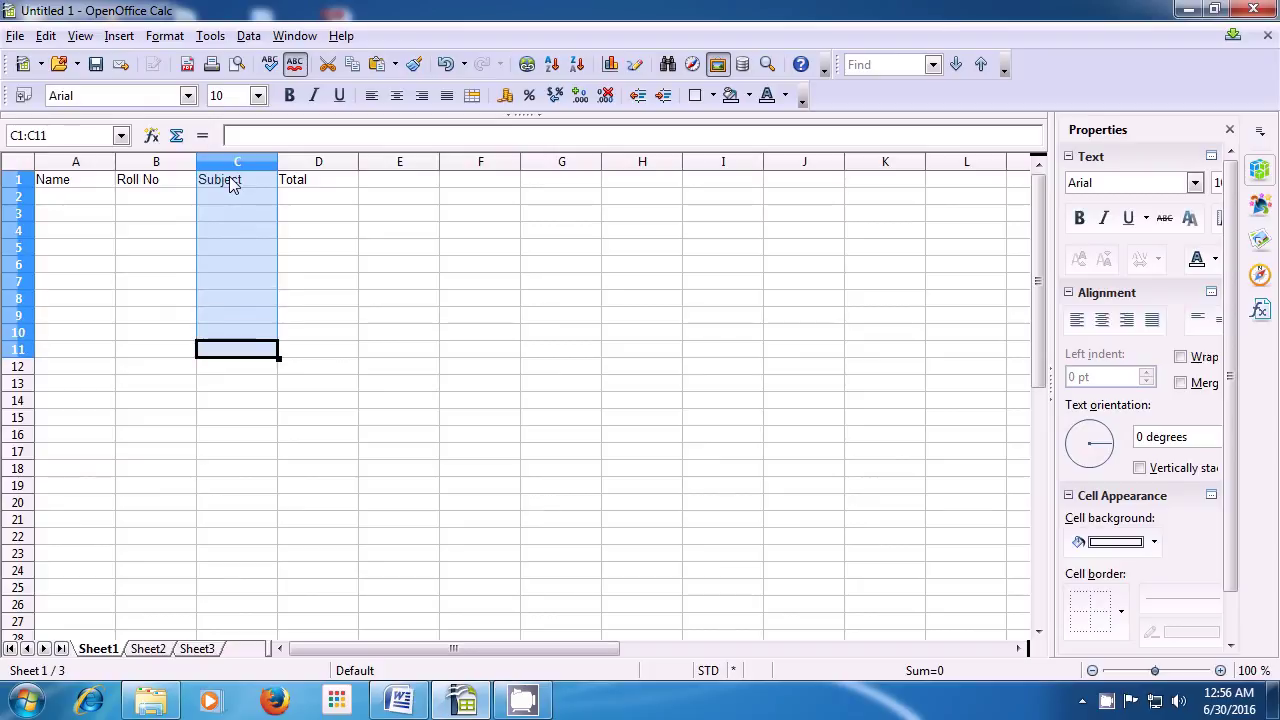
# Step: Widen the selection to C1:E11, narrow it back to column C, and extend it the other way to A1:C11
pyautogui.hotkey('shift', 'Right')
pyautogui.hotkey('shift', 'Right')
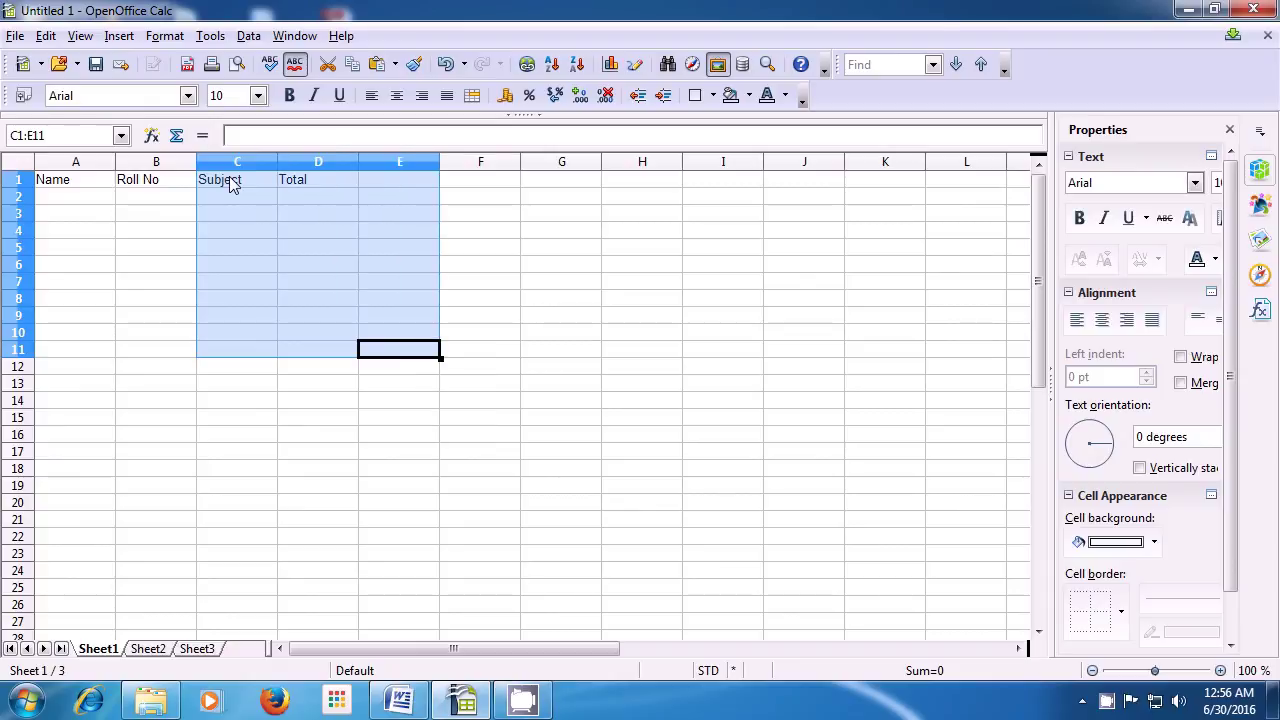
pyautogui.hotkey('shift', 'Left')
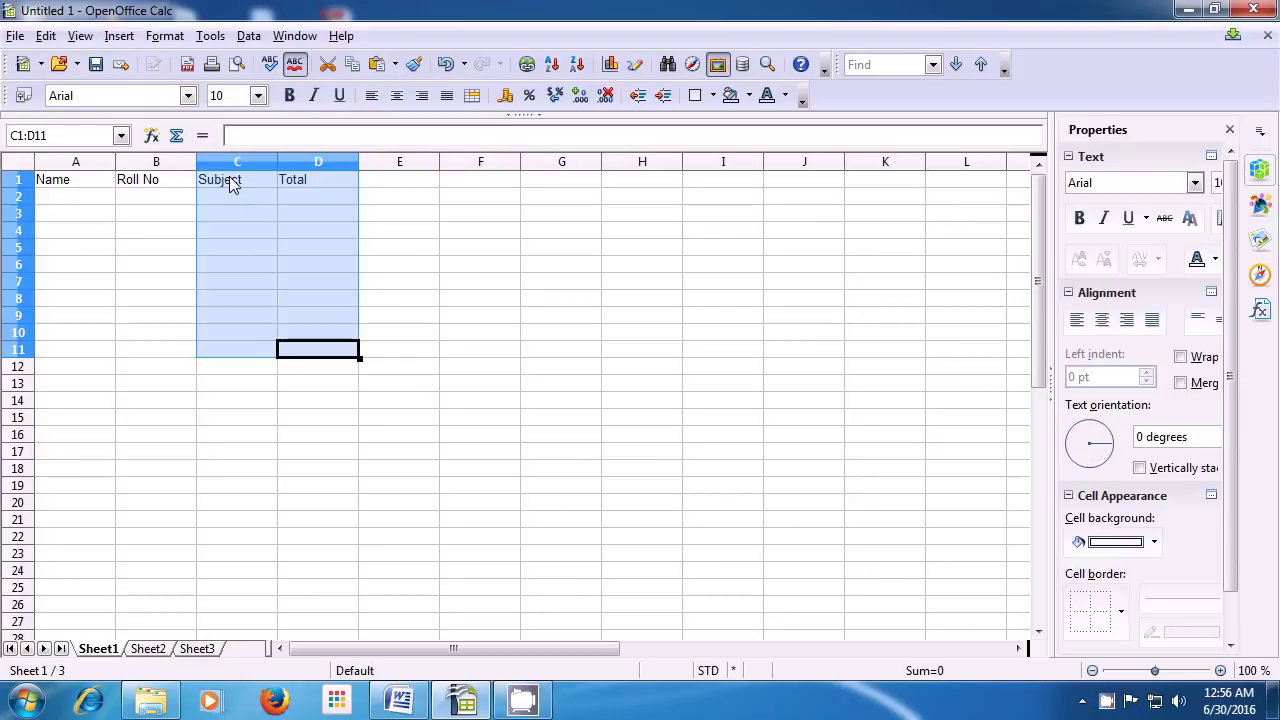
pyautogui.hotkey('shift', 'Left')
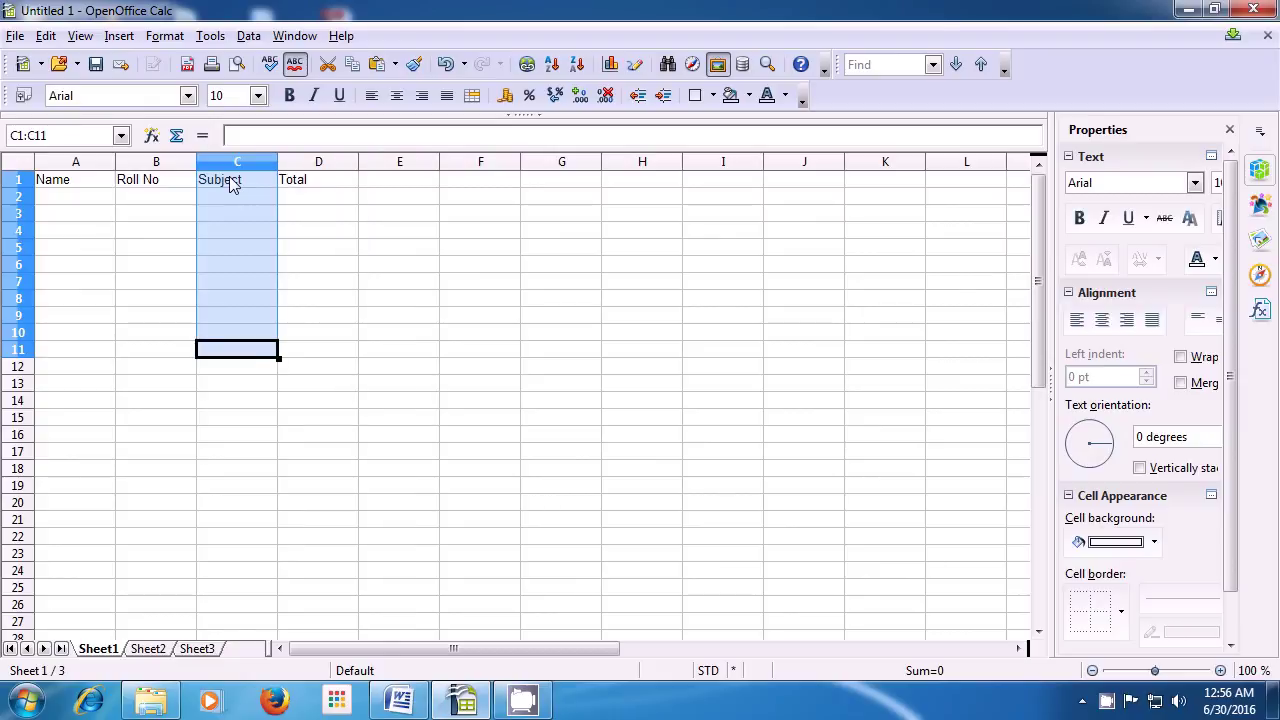
pyautogui.hotkey('shift', 'Left')
pyautogui.hotkey('shift', 'Left')
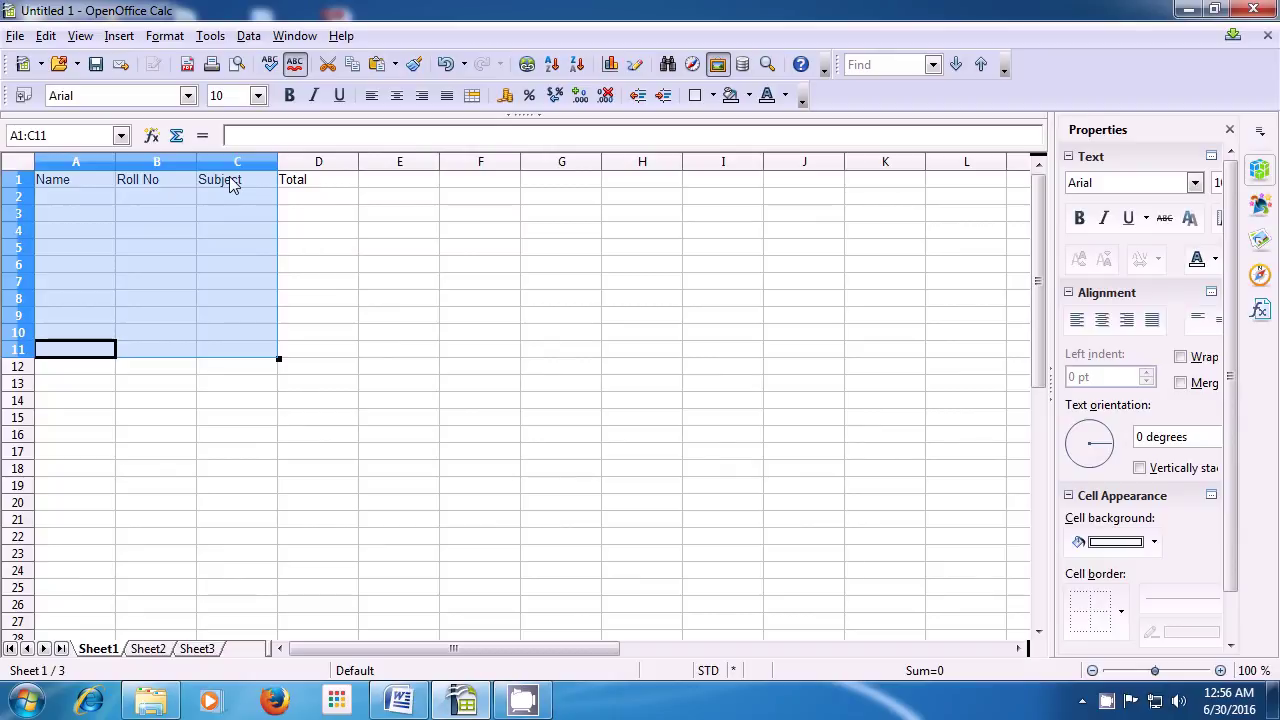
# Step: Shrink the selected block upward to rows 1 through 7, covering A1:C7
pyautogui.hotkey('shift', 'Up')
pyautogui.hotkey('shift', 'Up')
pyautogui.hotkey('shift', 'Up')
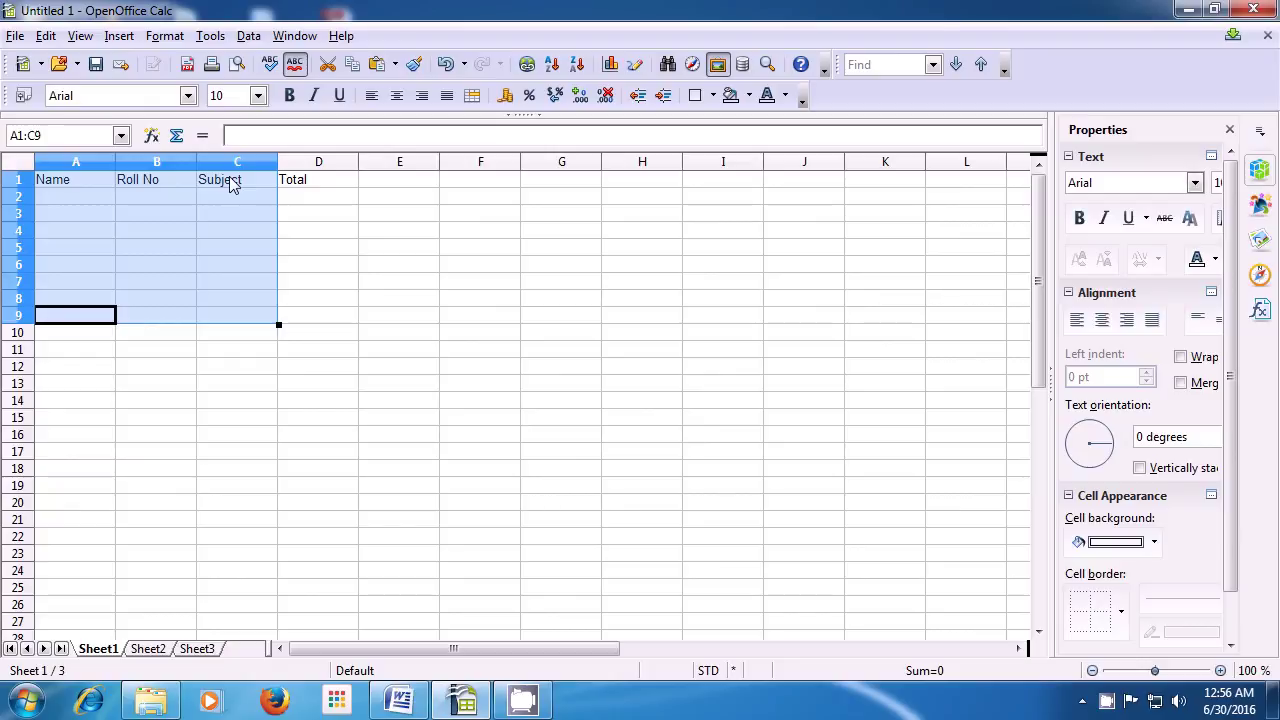
pyautogui.hotkey('shift', 'Up')
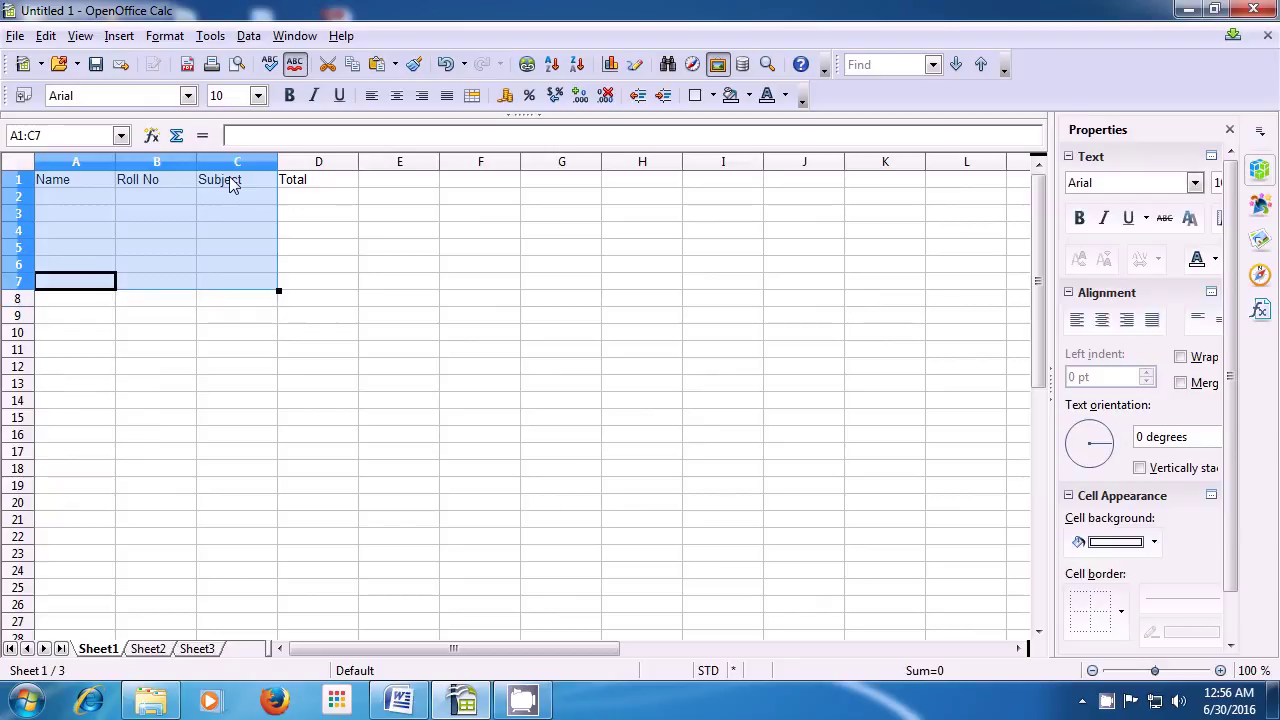
# Step: Narrow the seven-row block to C1:C7, extend it to C1:D7, and reduce it again by one column
pyautogui.hotkey('shift', 'Right')
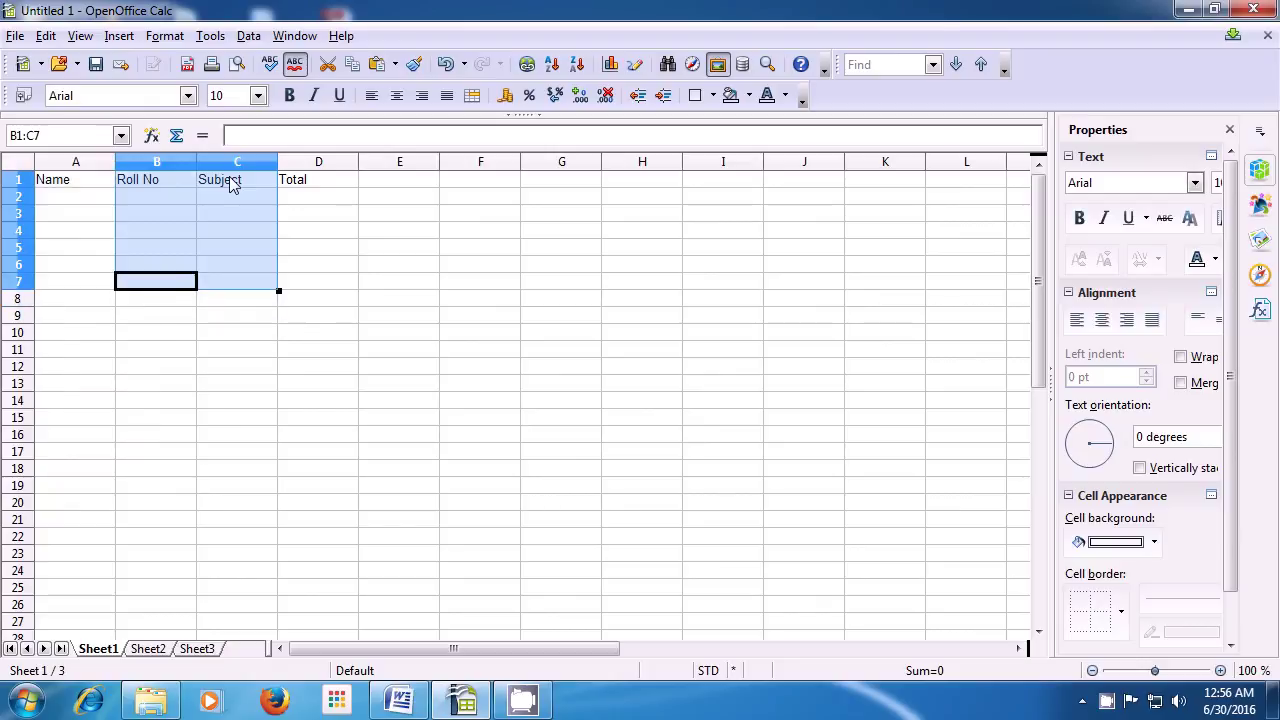
pyautogui.hotkey('shift', 'Right')
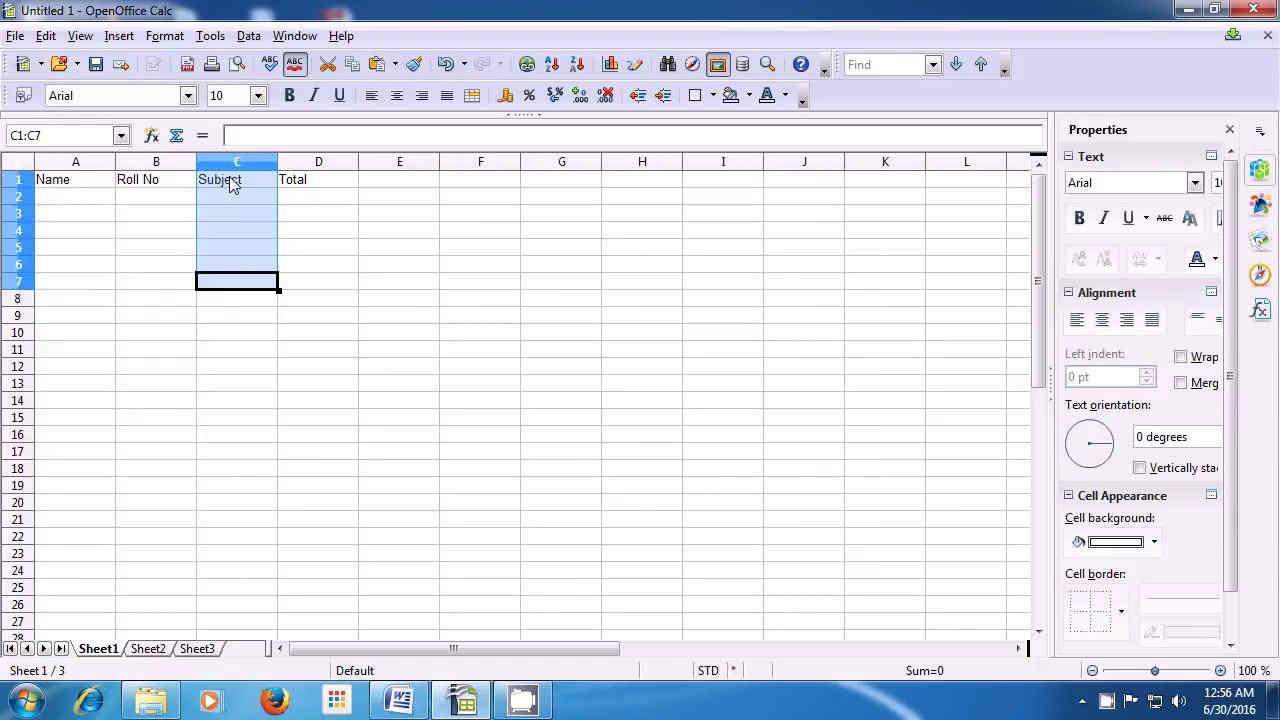
pyautogui.hotkey('shift', 'Right')
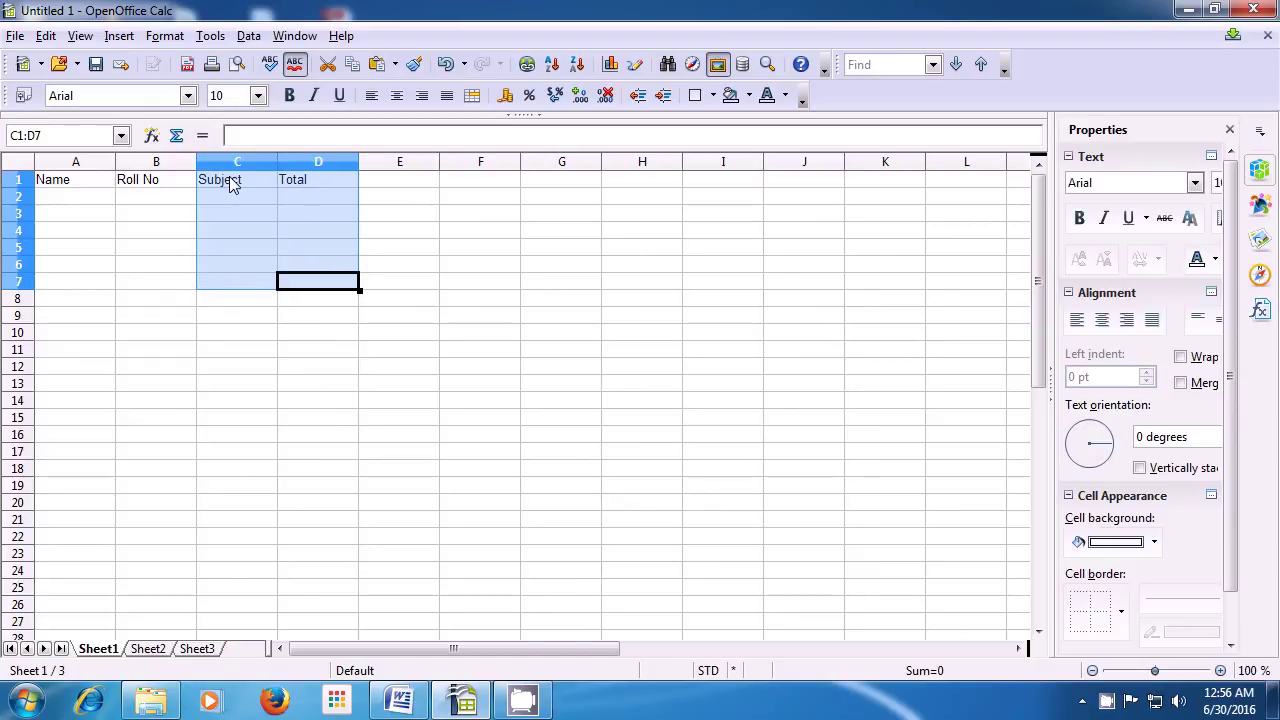
pyautogui.hotkey('shift', 'Left')
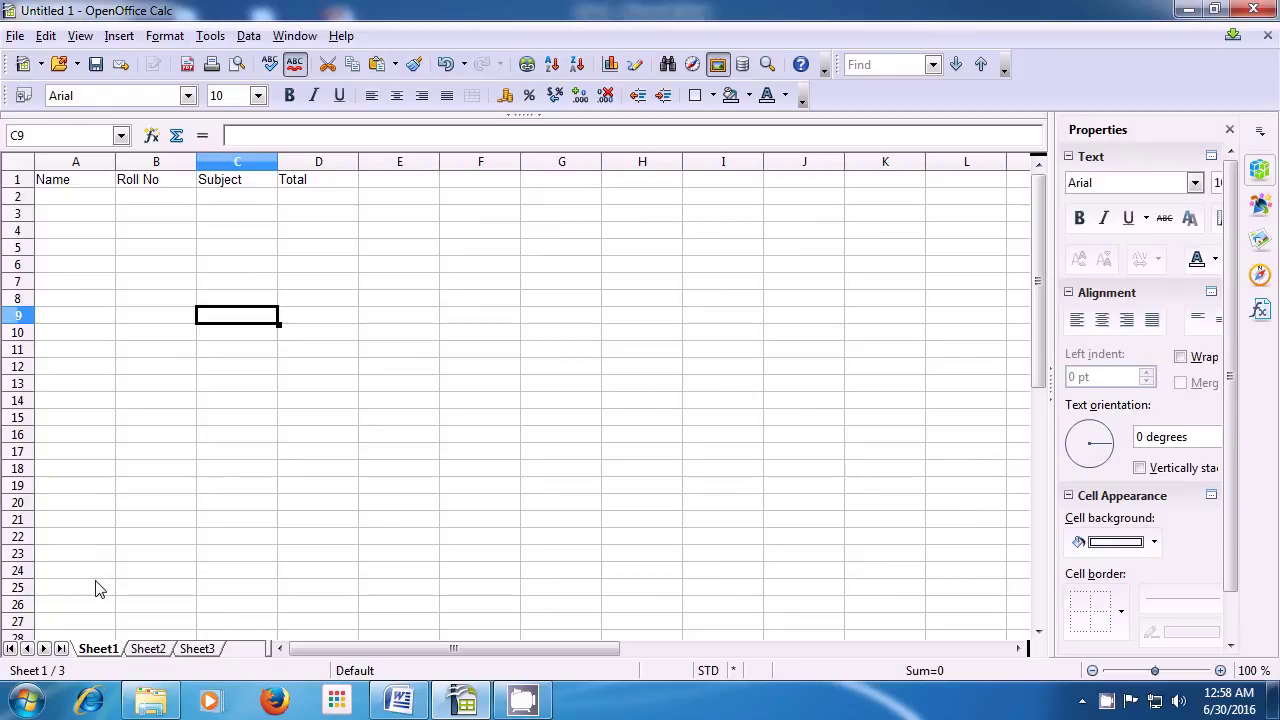
# Step: View Sheet2 and Sheet3, and return to Sheet1
pyautogui.click(148, 650)
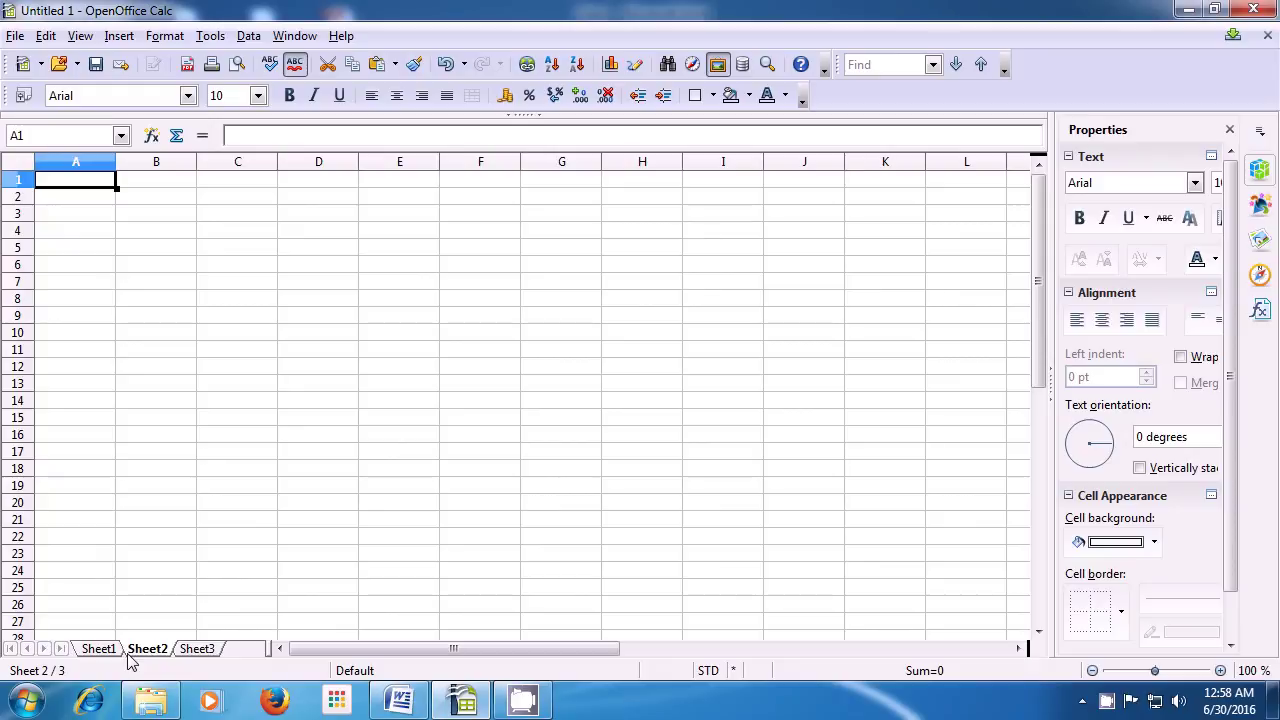
pyautogui.click(200, 649)
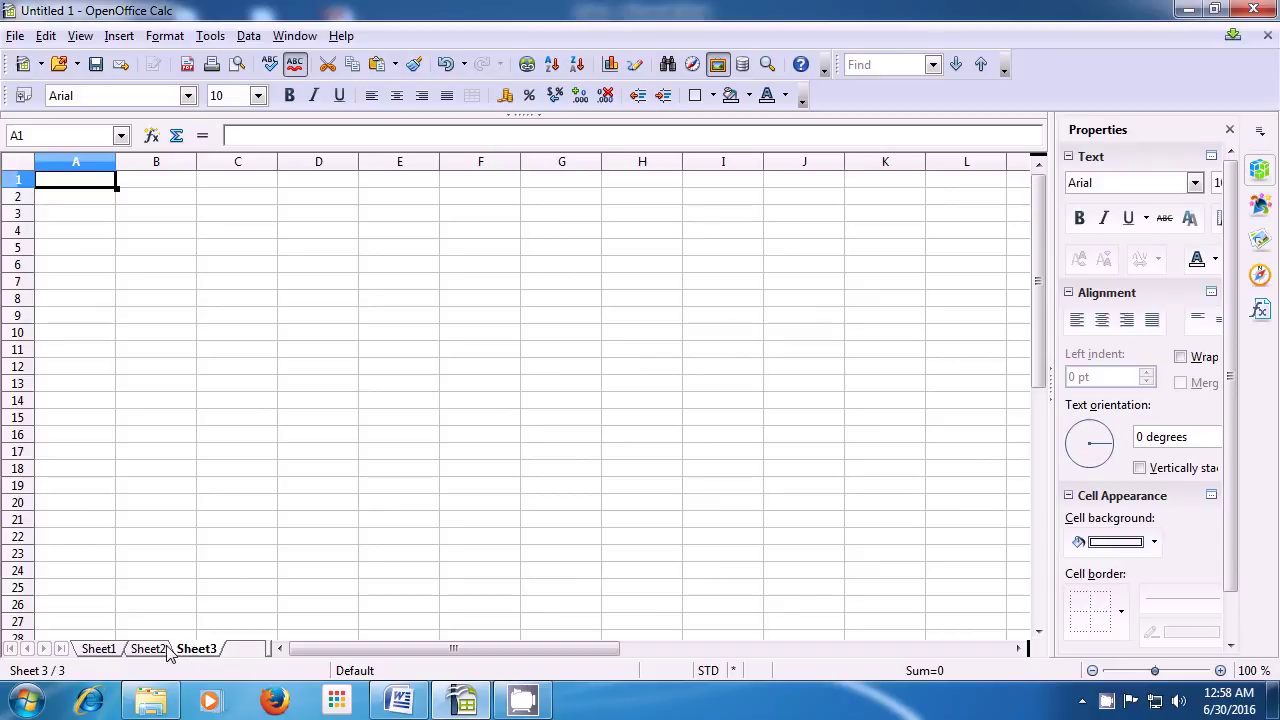
pyautogui.click(99, 649)
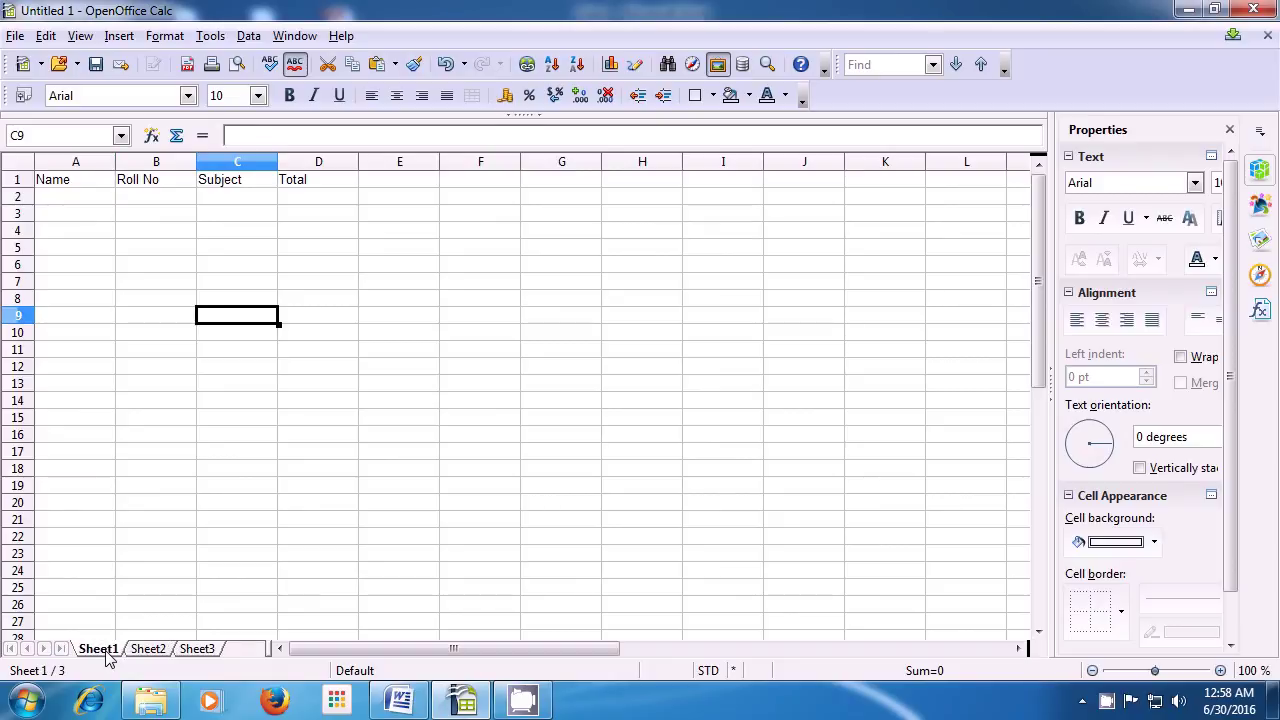